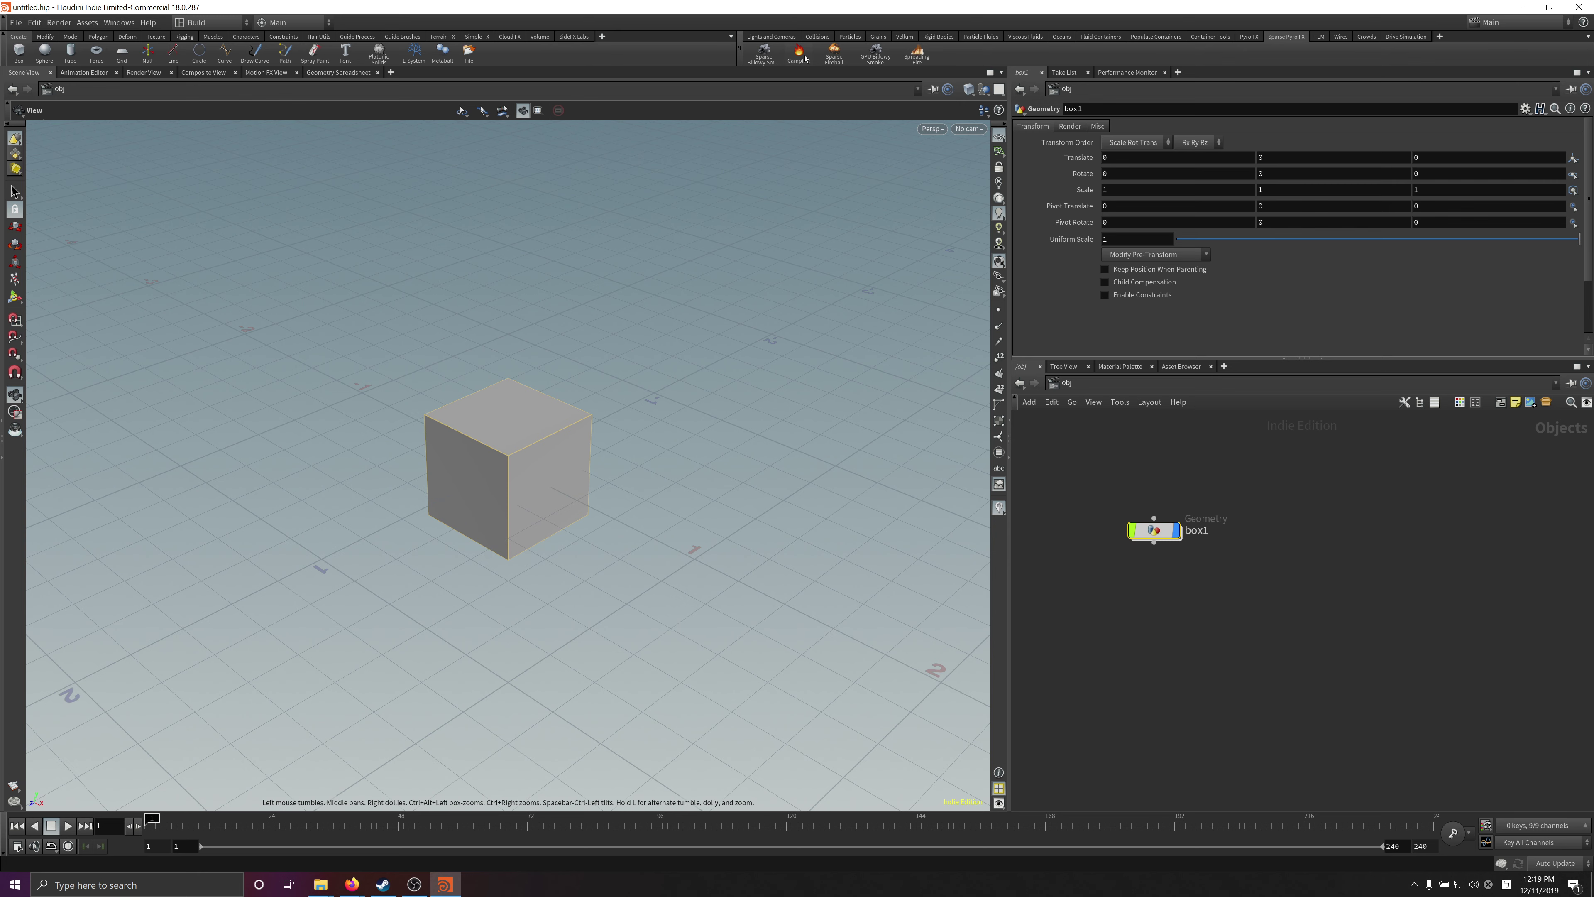
# Step: Create a Sparse Fireball simulation from box1 and lay out the resulting nodes at the object level
pyautogui.click(805, 57)
pyautogui.press('Escape')
pyautogui.click(835, 55)
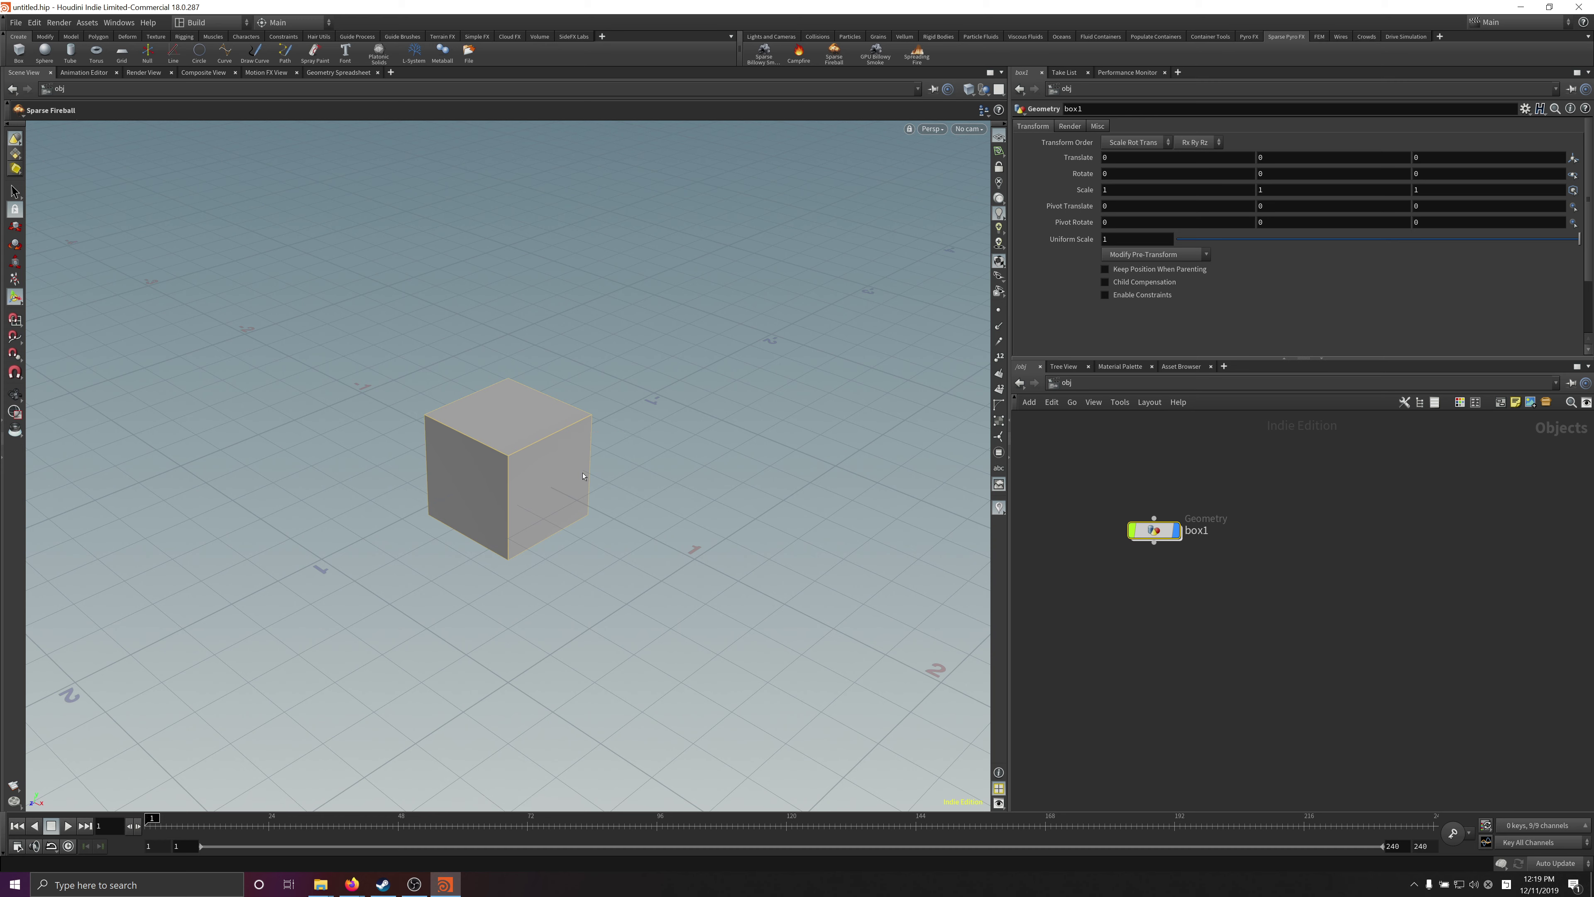
pyautogui.click(532, 432)
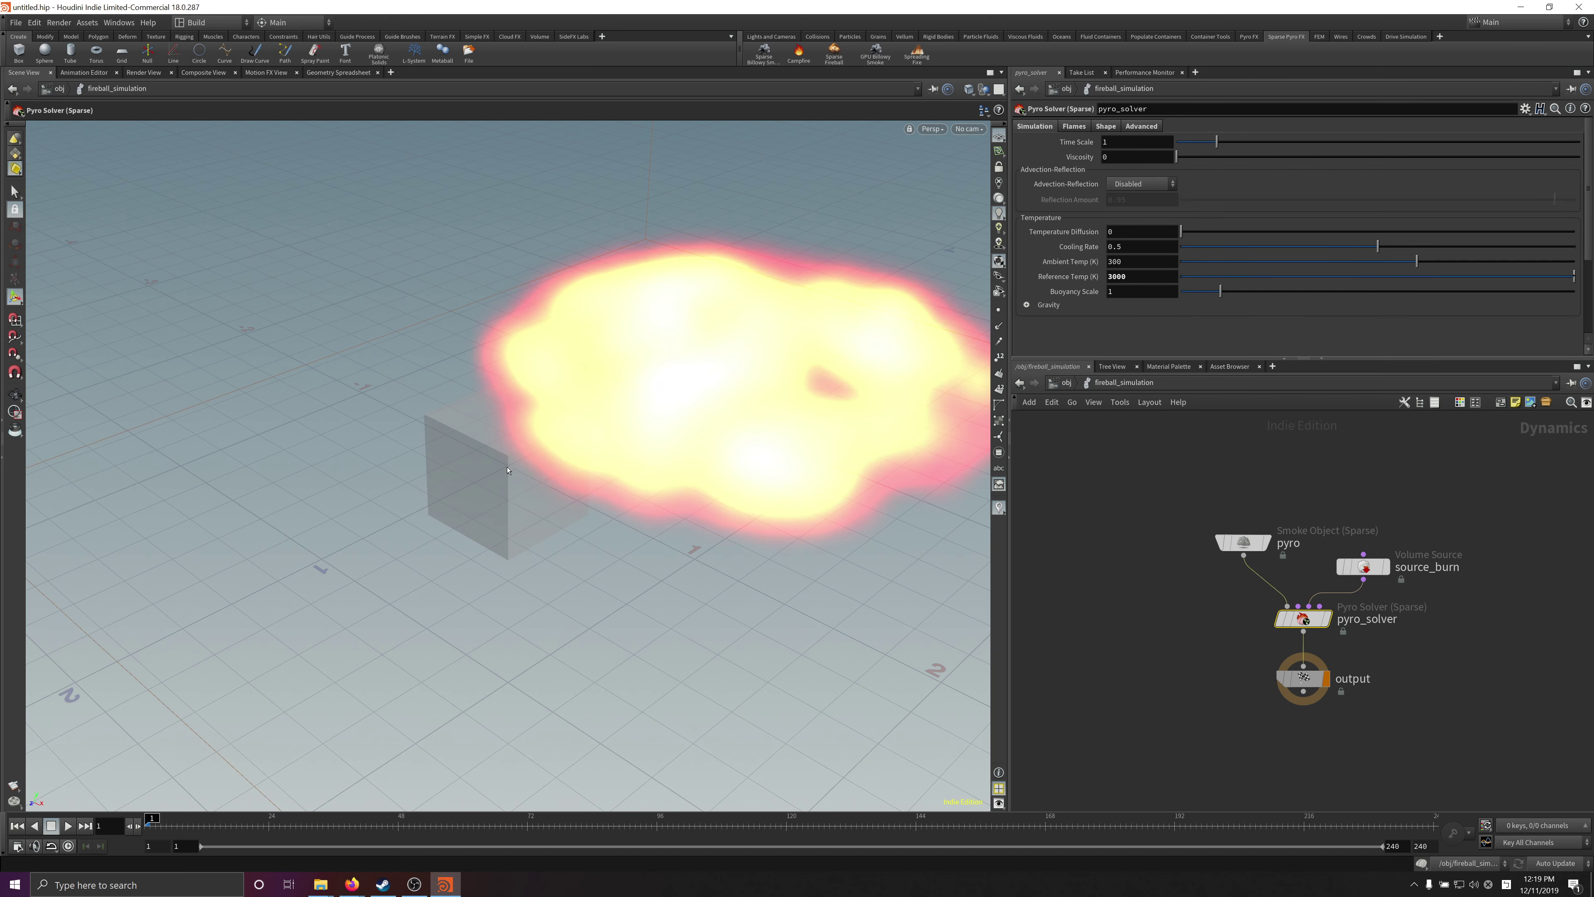
pyautogui.click(1067, 383)
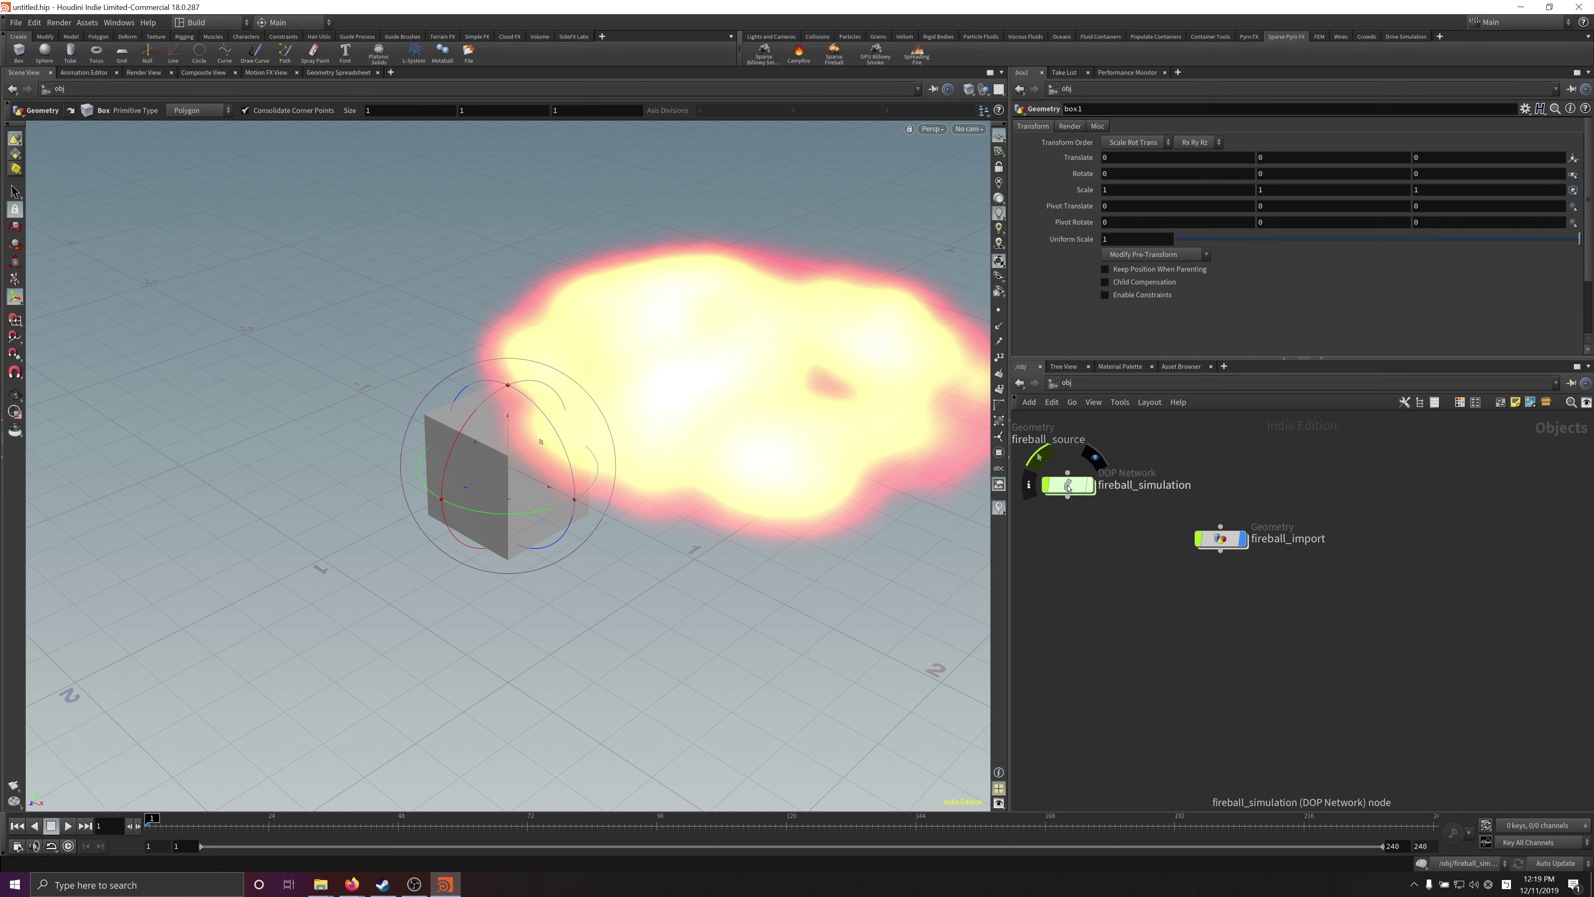
pyautogui.press('l')
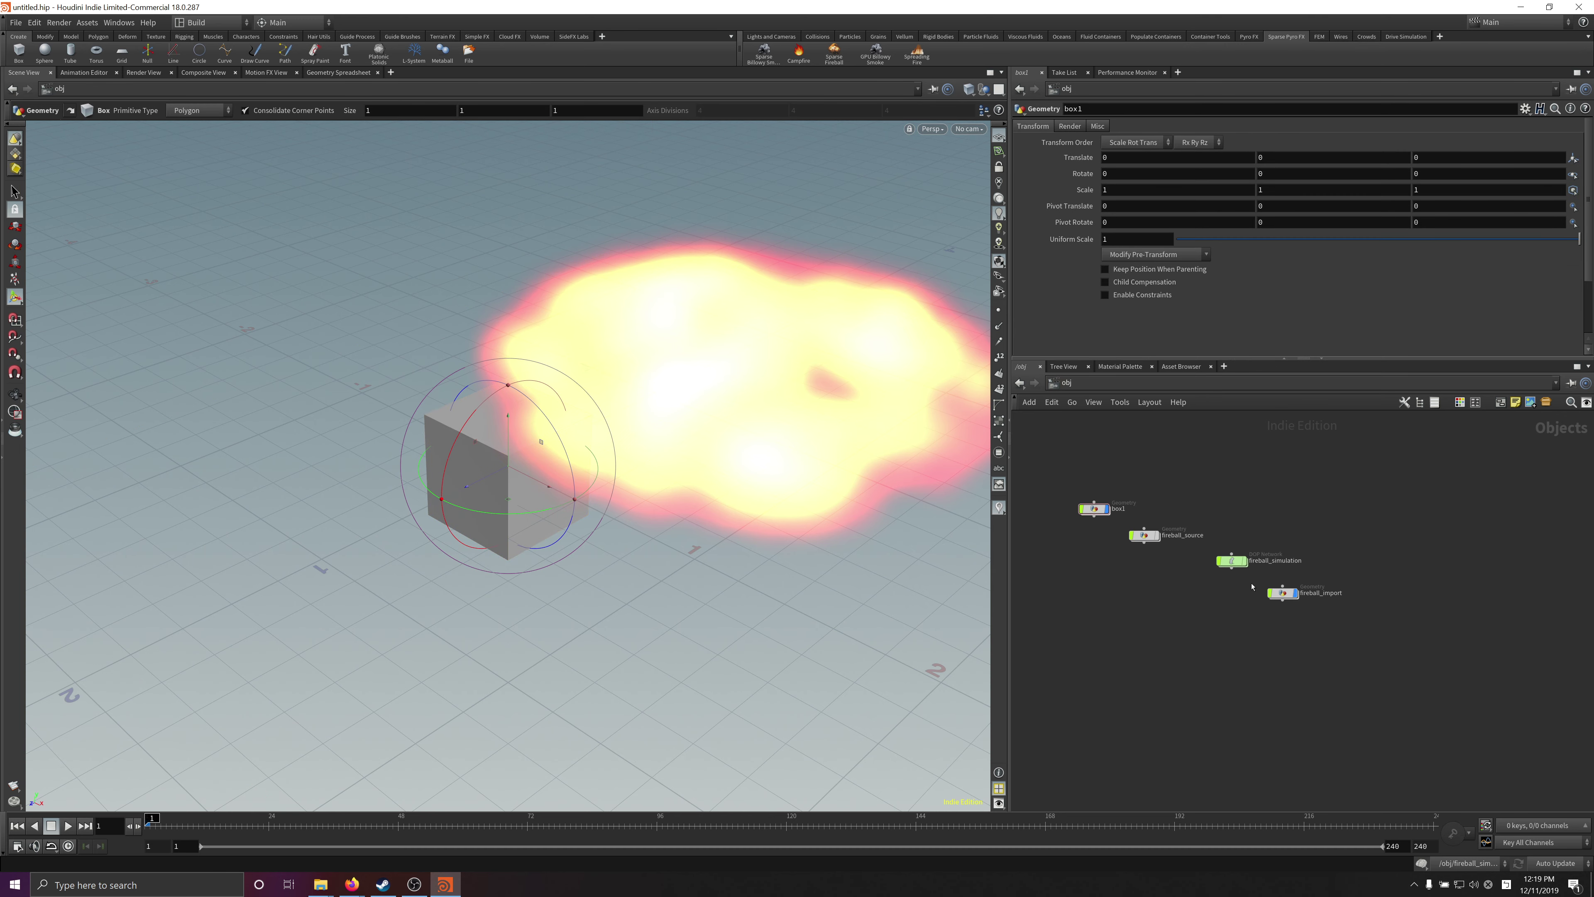
# Step: Examine the Simulation, Cache and Transform settings of the fireball_simulation DOP network
pyautogui.click(1231, 560)
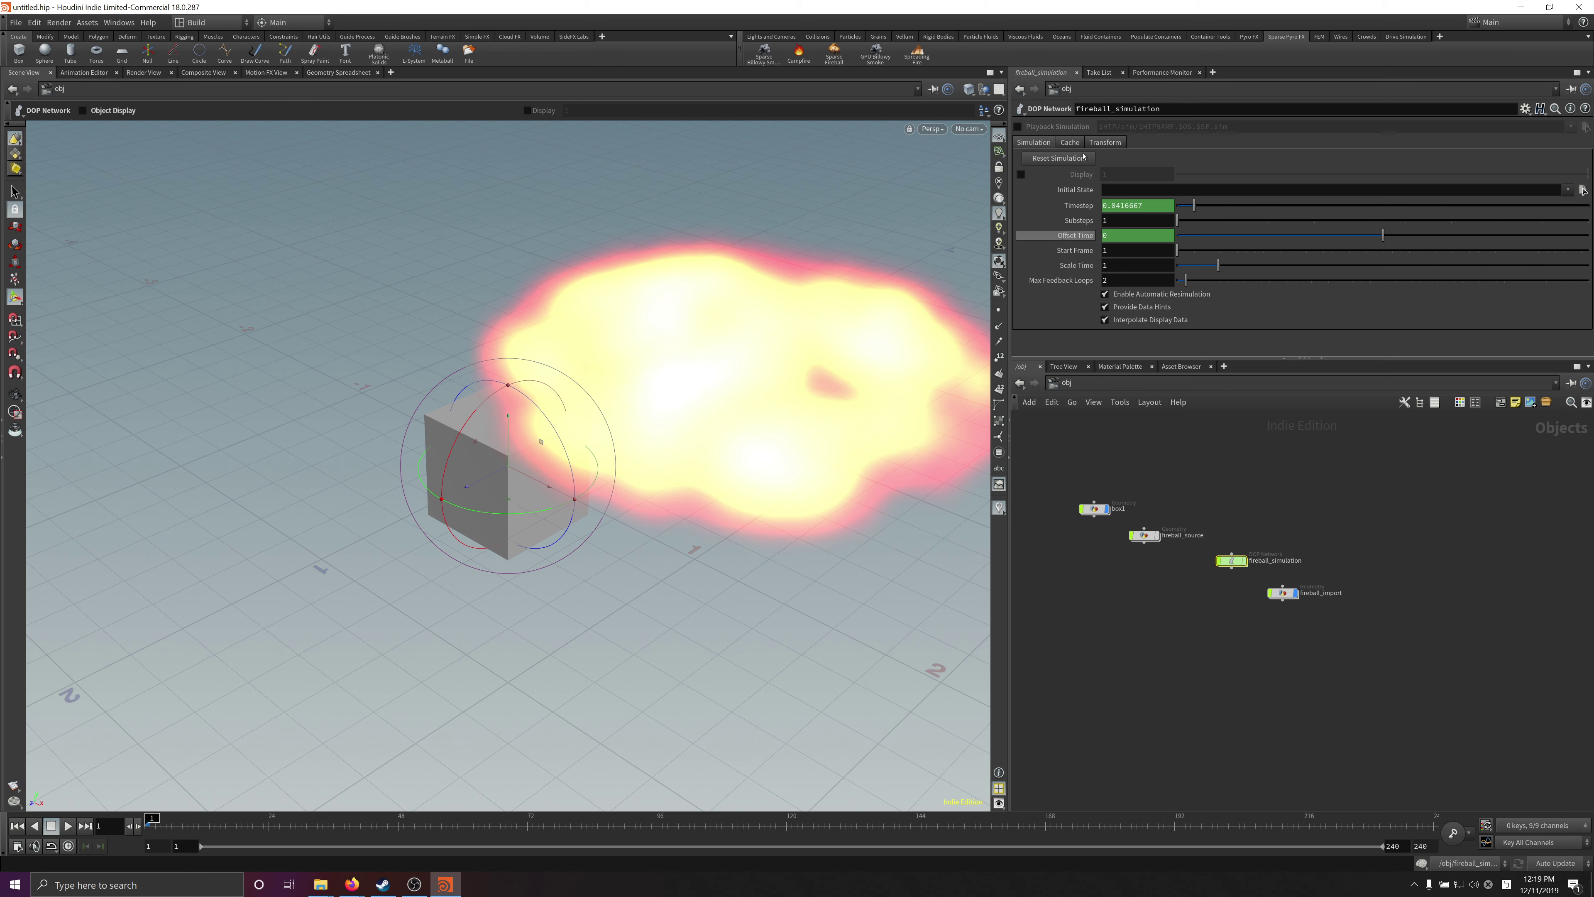
pyautogui.click(1070, 142)
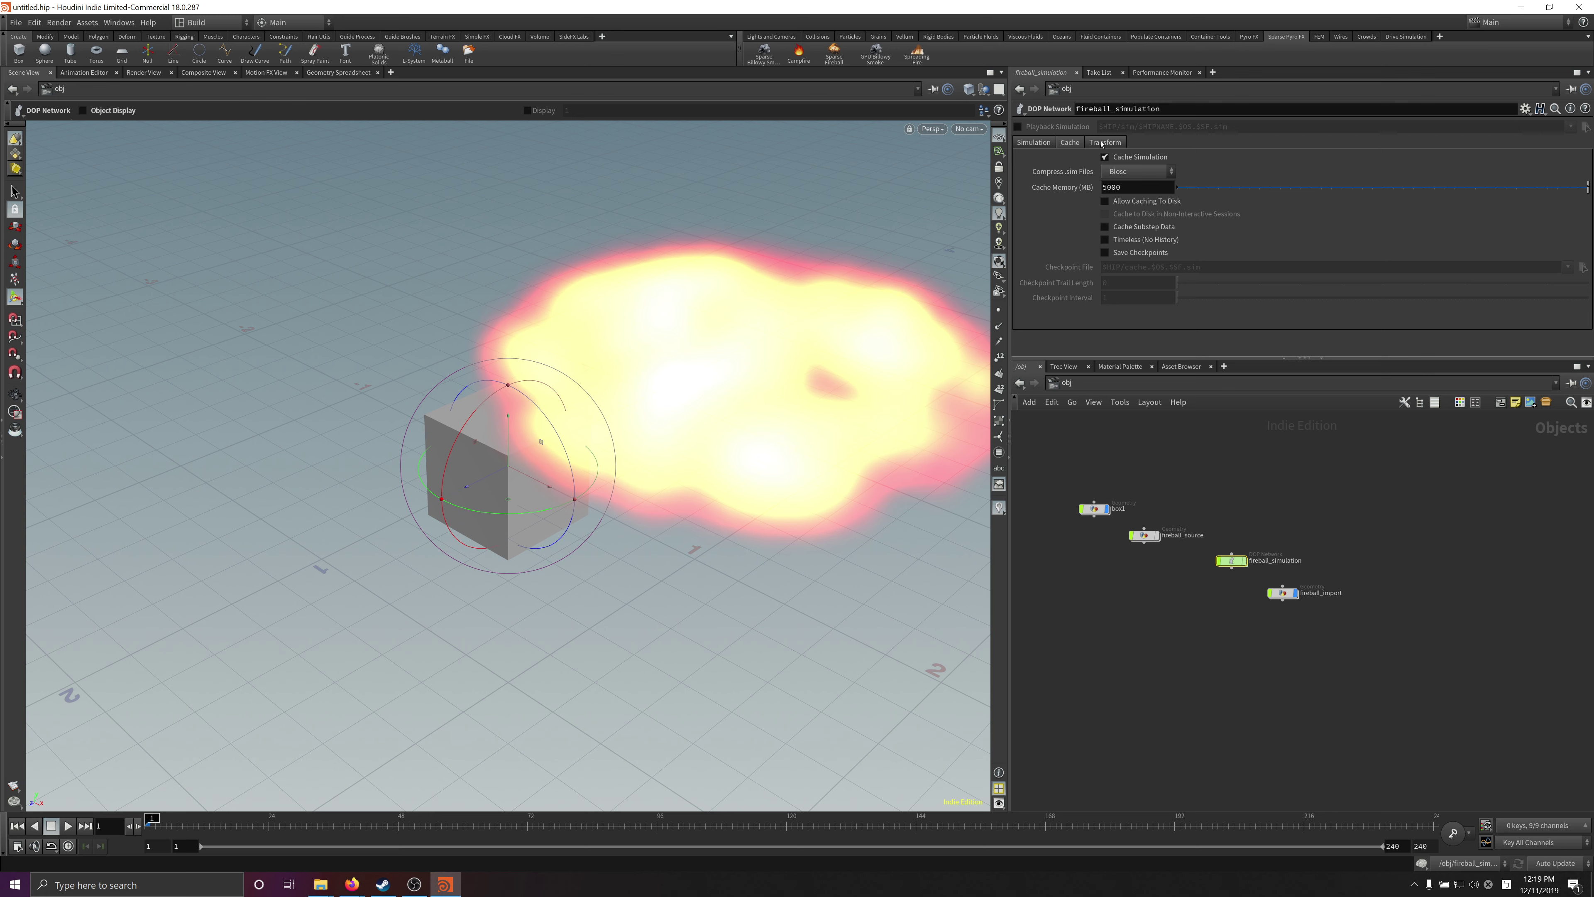
pyautogui.click(1102, 144)
pyautogui.click(1035, 144)
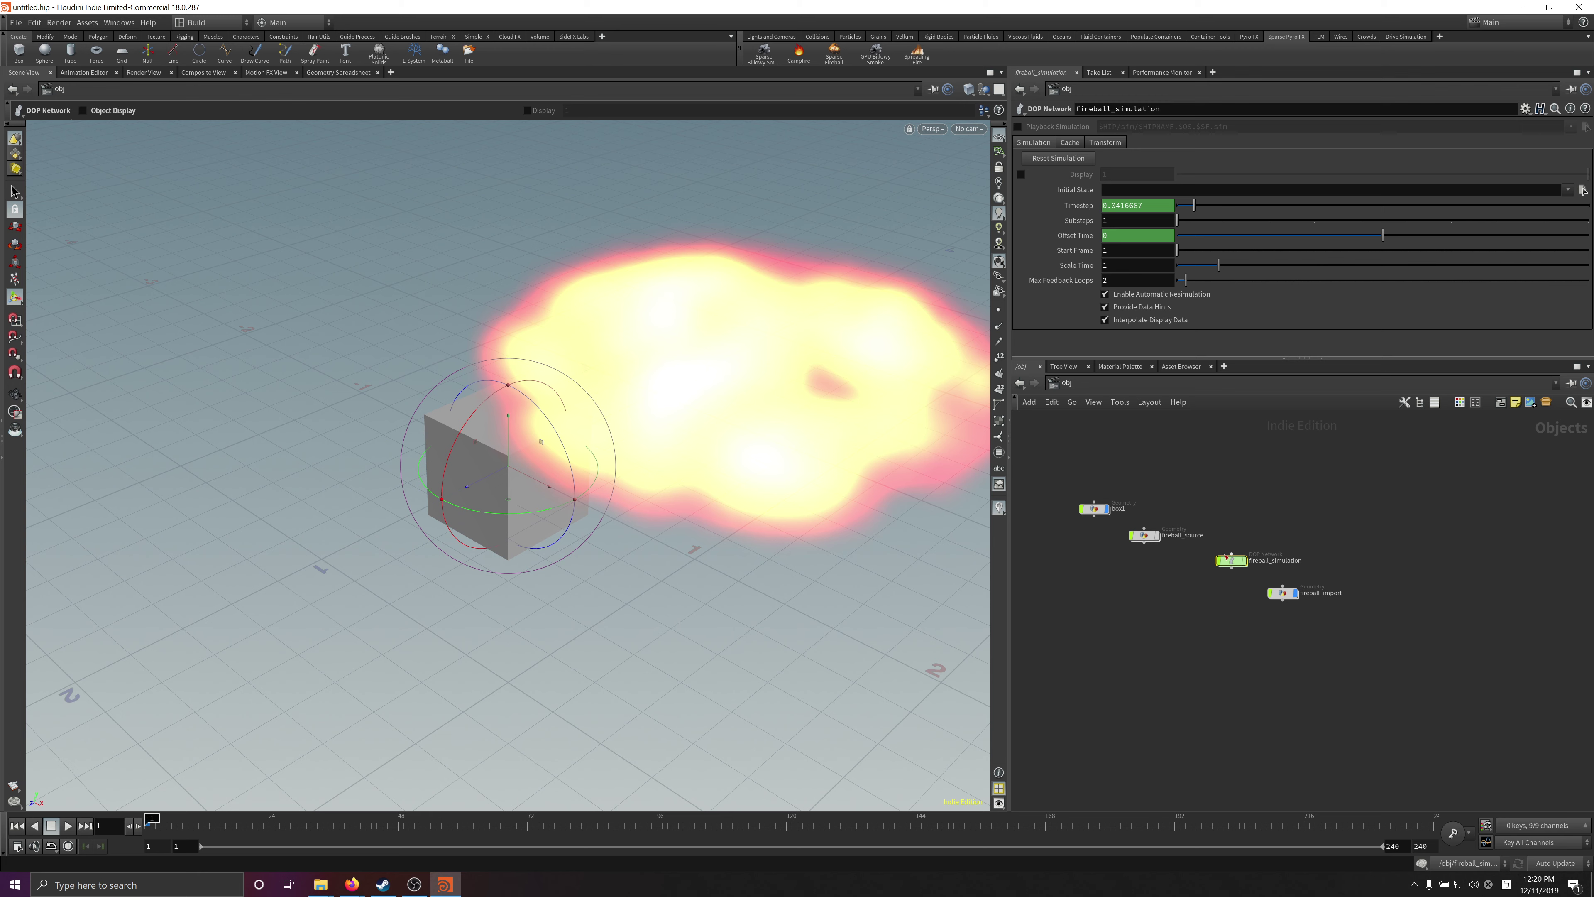
# Step: Rearrange the object network so that fireball_import sits directly below fireball_simulation
pyautogui.moveTo(1233, 564); pyautogui.dragTo(1203, 575)
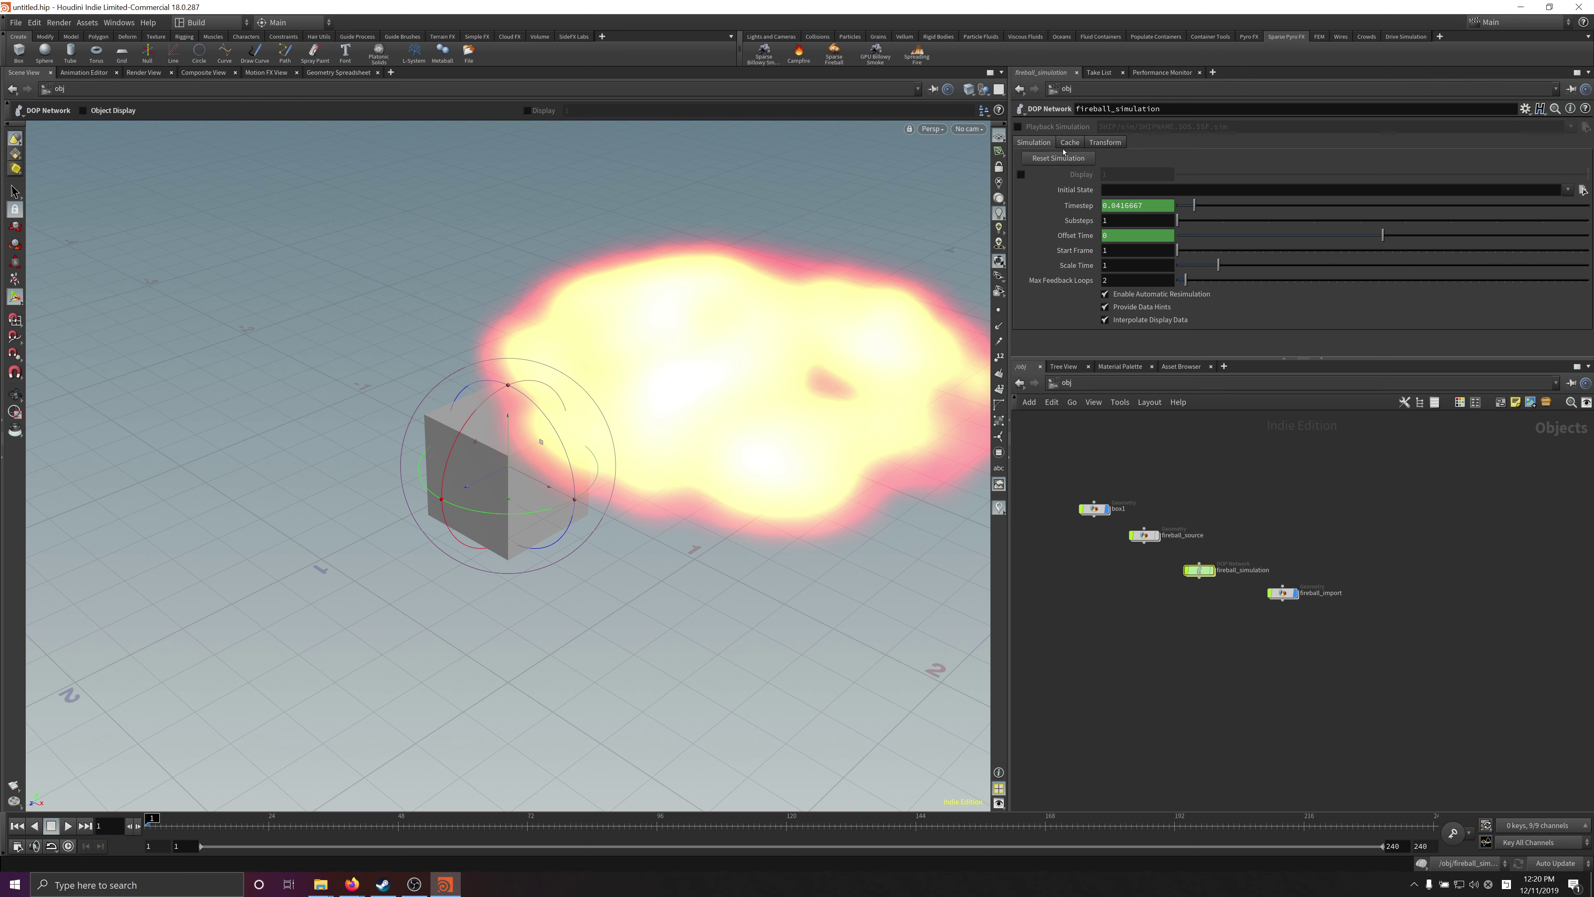
pyautogui.click(1070, 142)
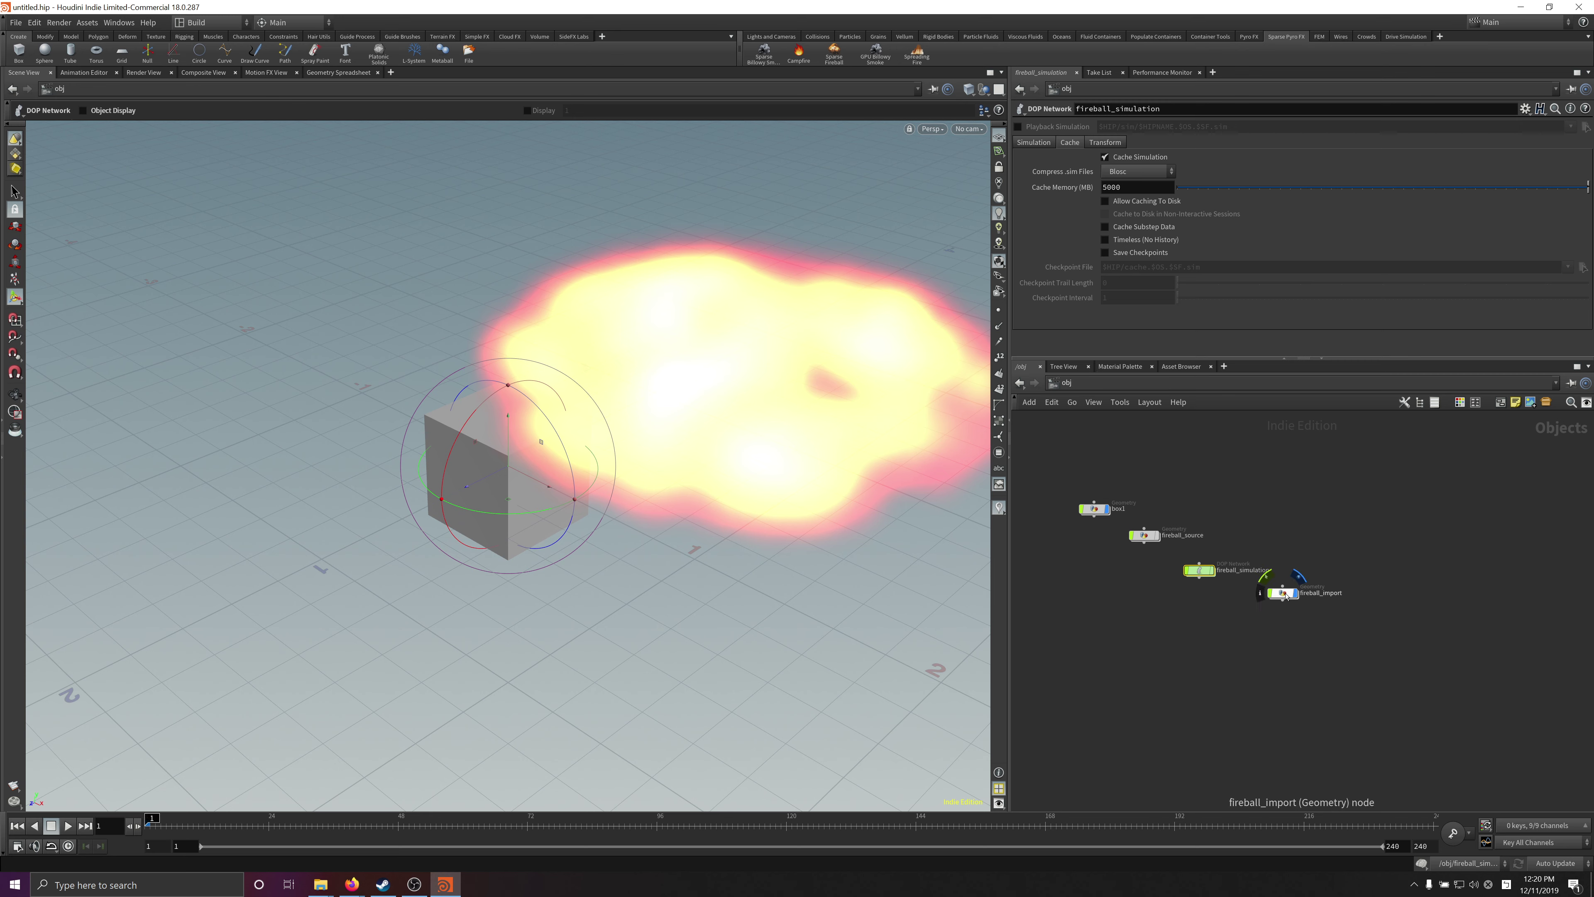
pyautogui.moveTo(1287, 594); pyautogui.dragTo(1203, 605)
pyautogui.click(1205, 607)
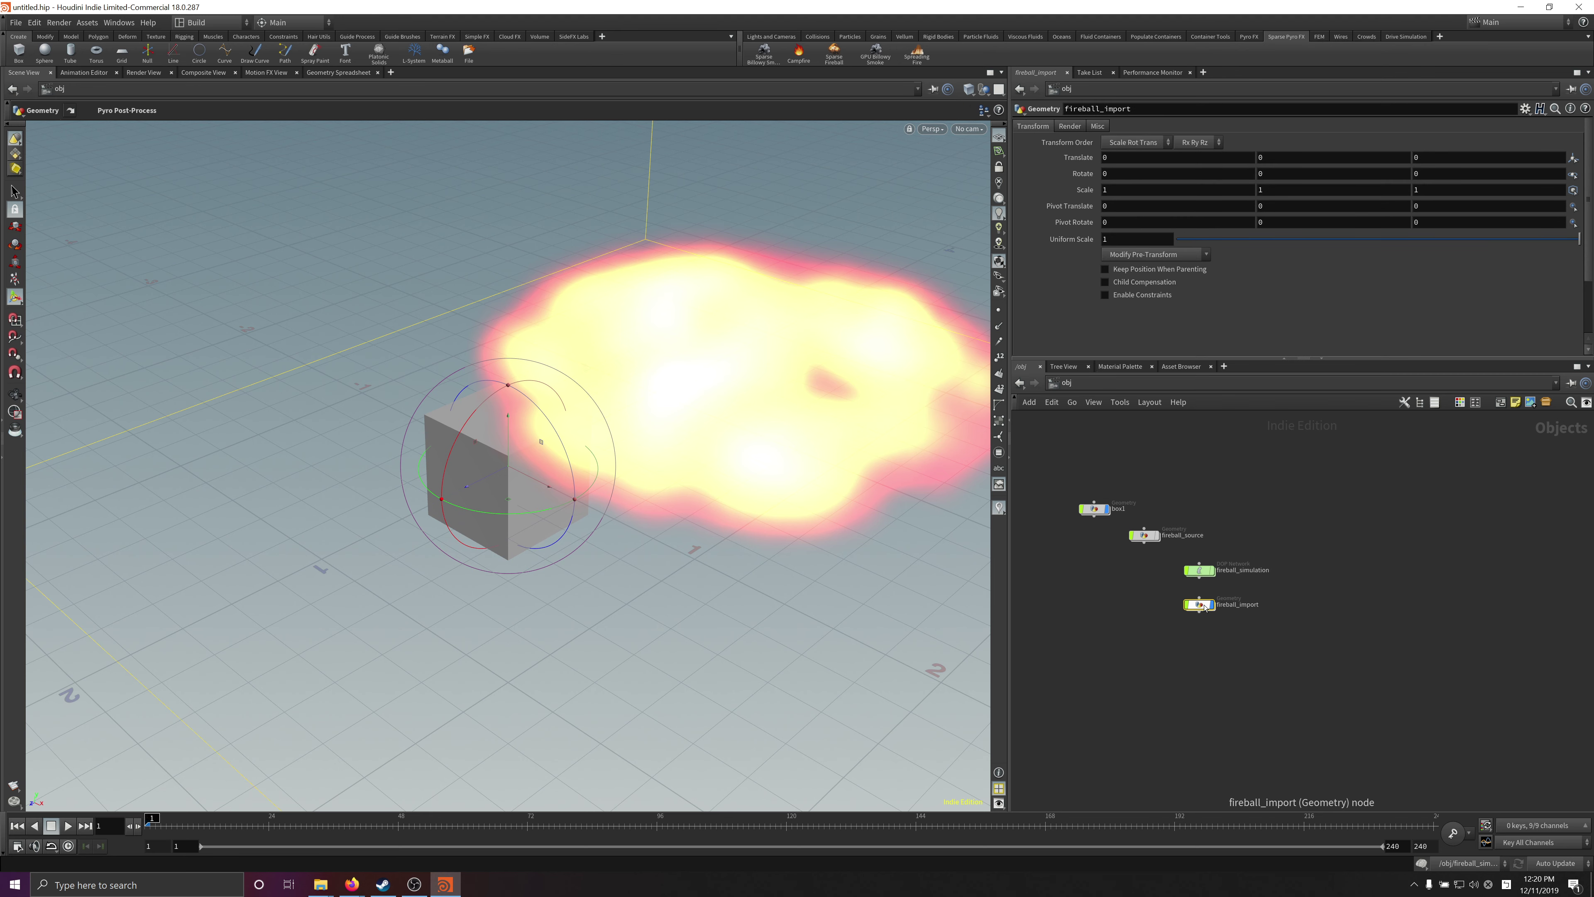
# Step: Play the fireball simulation to frame 10 and examine the explosion's overall shape
pyautogui.click(69, 827)
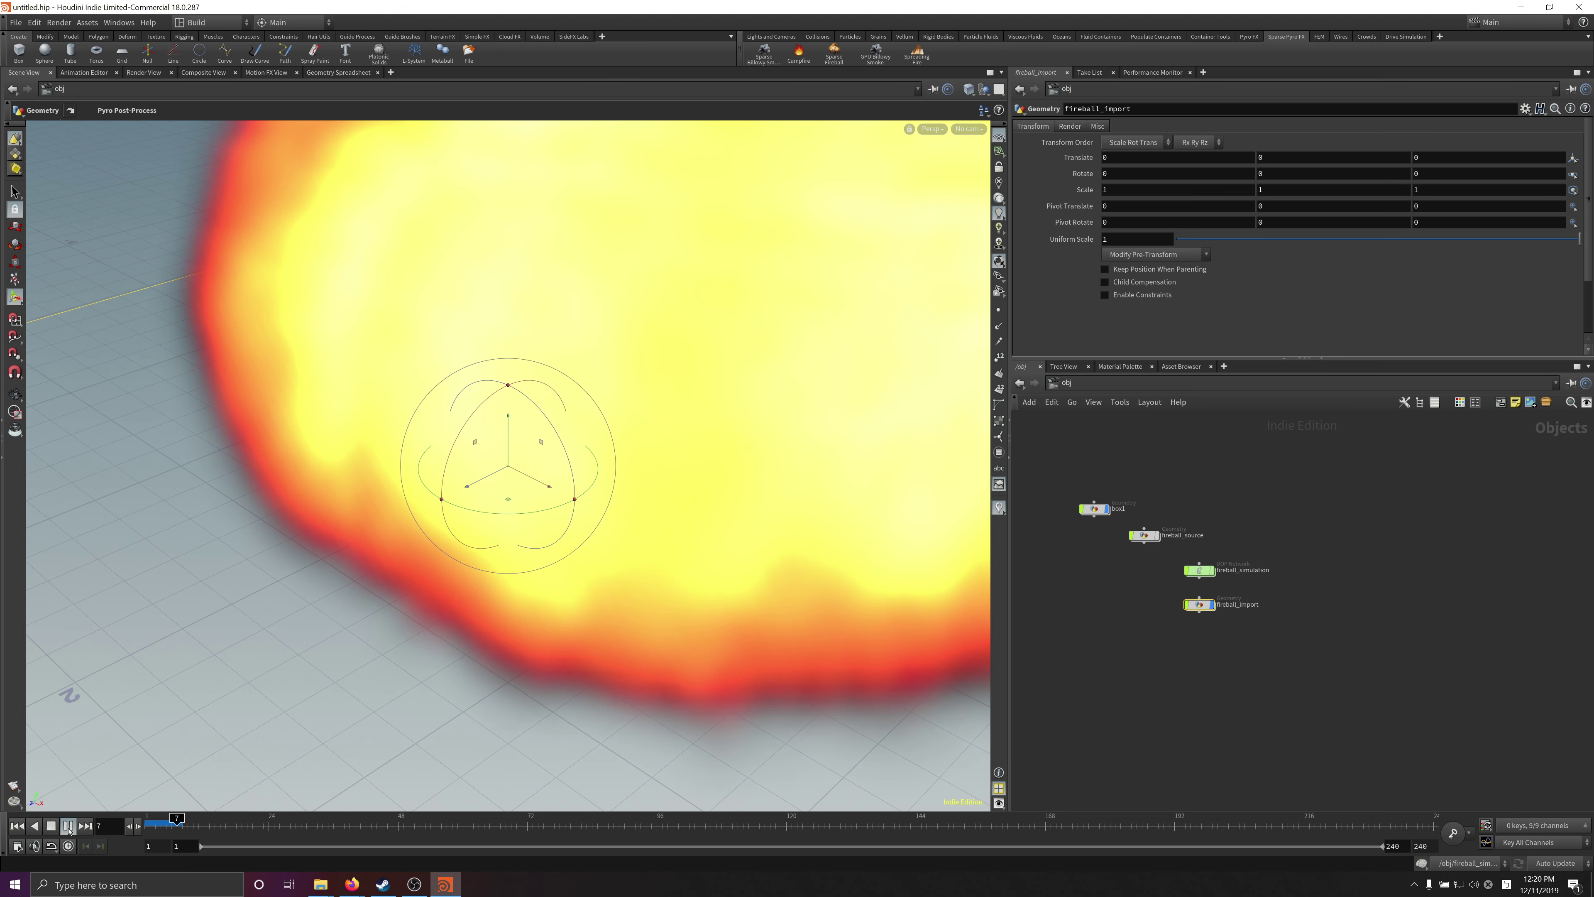
pyautogui.click(68, 827)
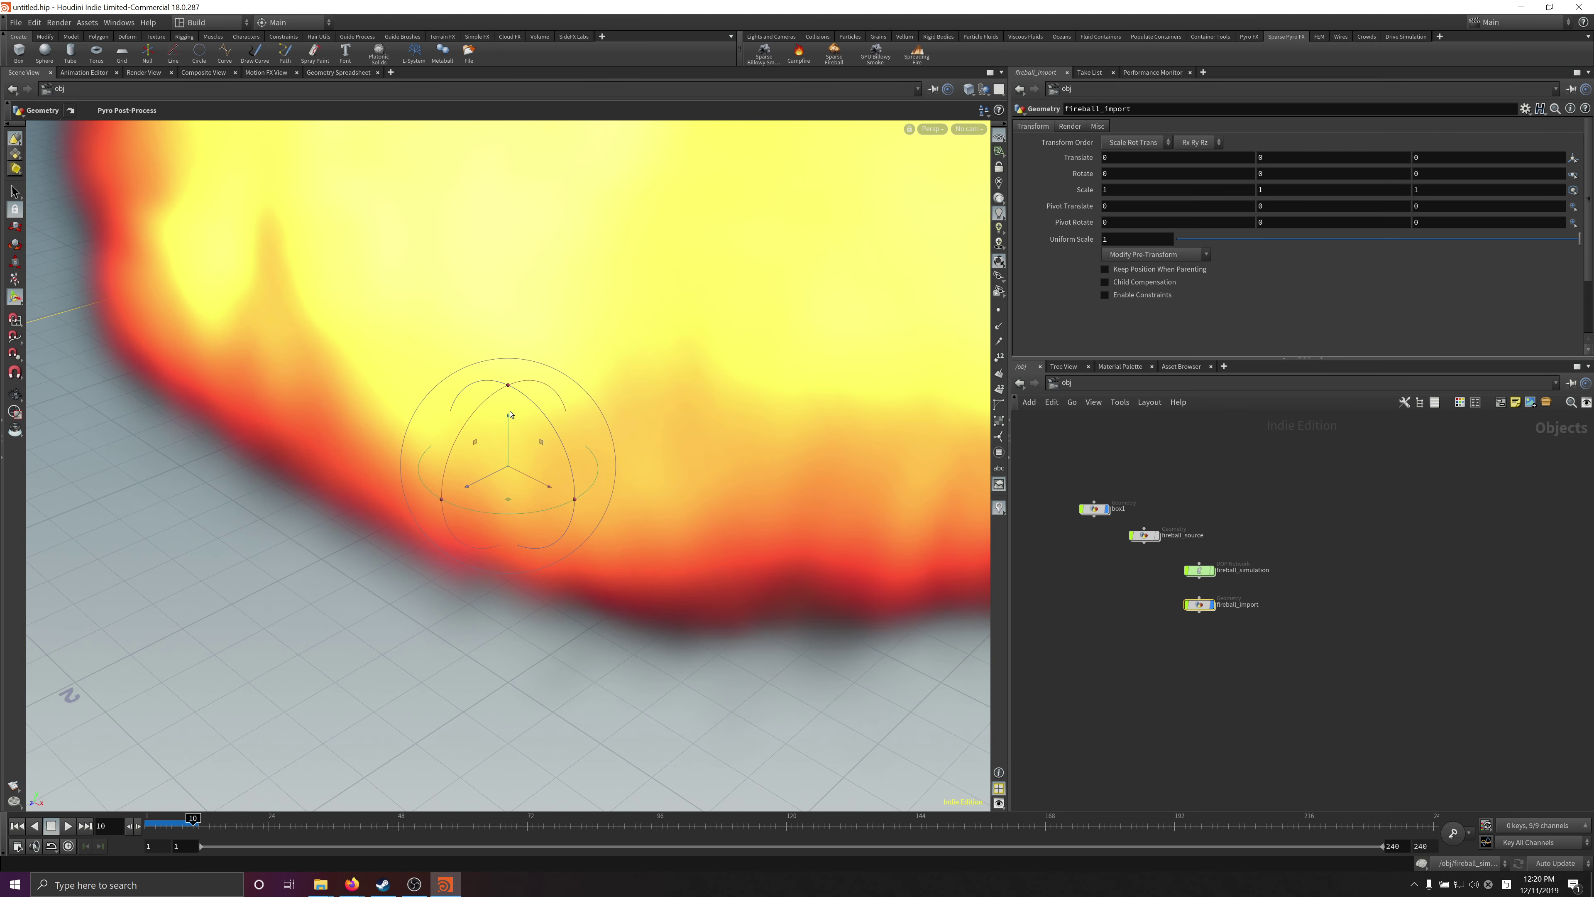
pyautogui.press('Escape')
pyautogui.scroll(-10, 711, 390)
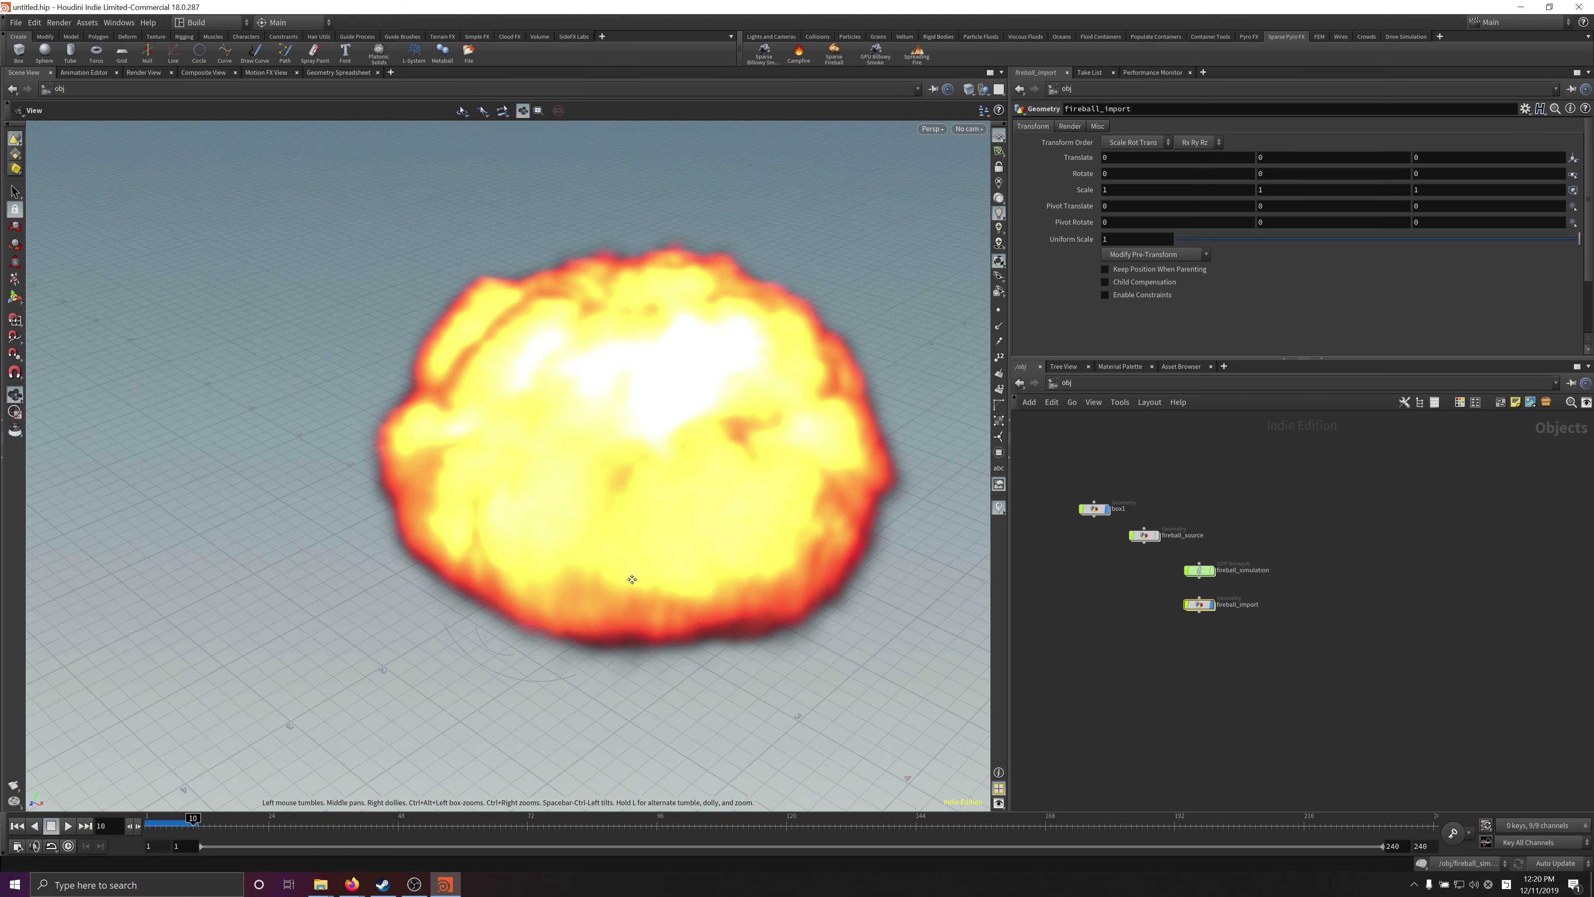
pyautogui.scroll(-3, 632, 579)
pyautogui.moveTo(632, 579); pyautogui.dragTo(678, 565)
pyautogui.press('Return')
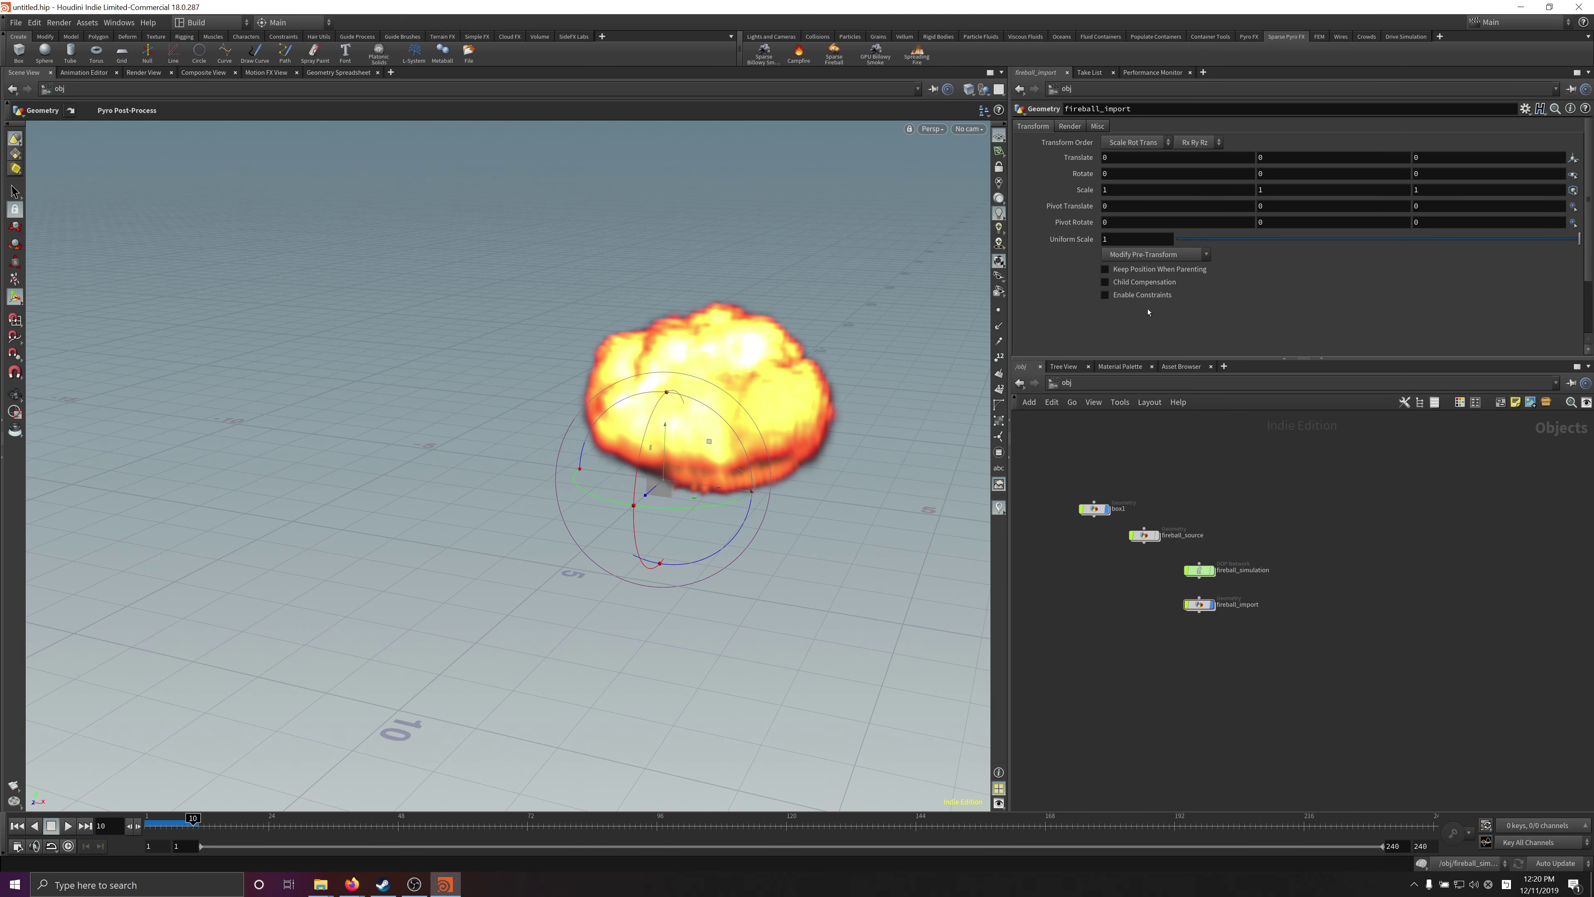
# Step: Add a Sky Light to the scene to light the fireball
pyautogui.click(754, 38)
pyautogui.click(1037, 51)
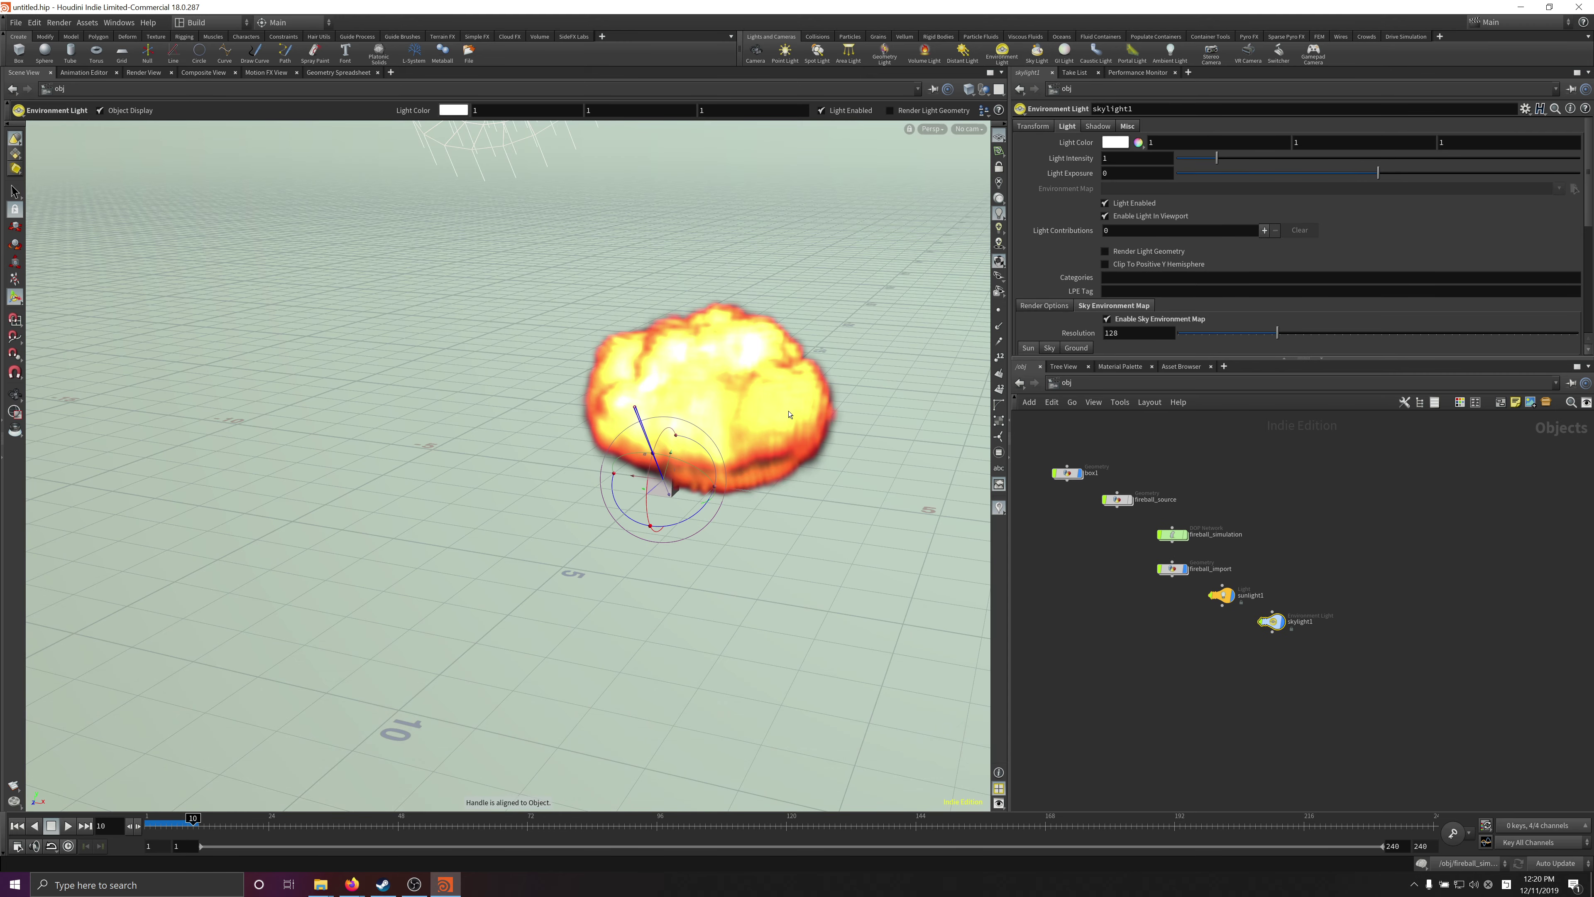
pyautogui.press('Escape')
pyautogui.moveTo(790, 414); pyautogui.dragTo(699, 465)
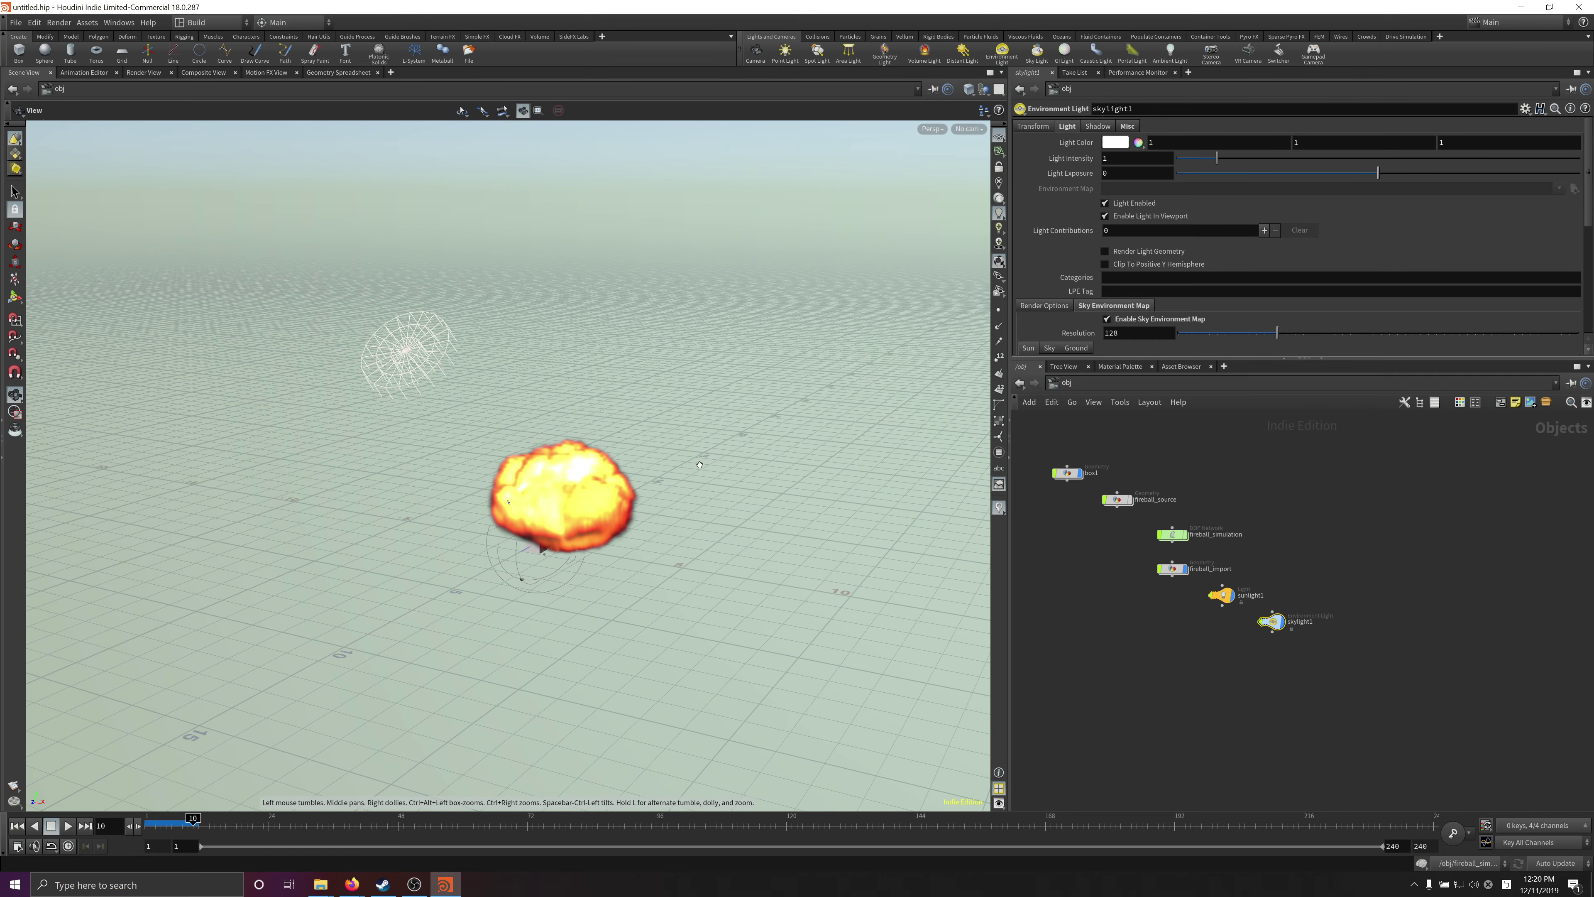
pyautogui.press('Return')
# Step: Replay the lit simulation from frame 1 to frame 52 and examine the rising smoke column
pyautogui.click(17, 825)
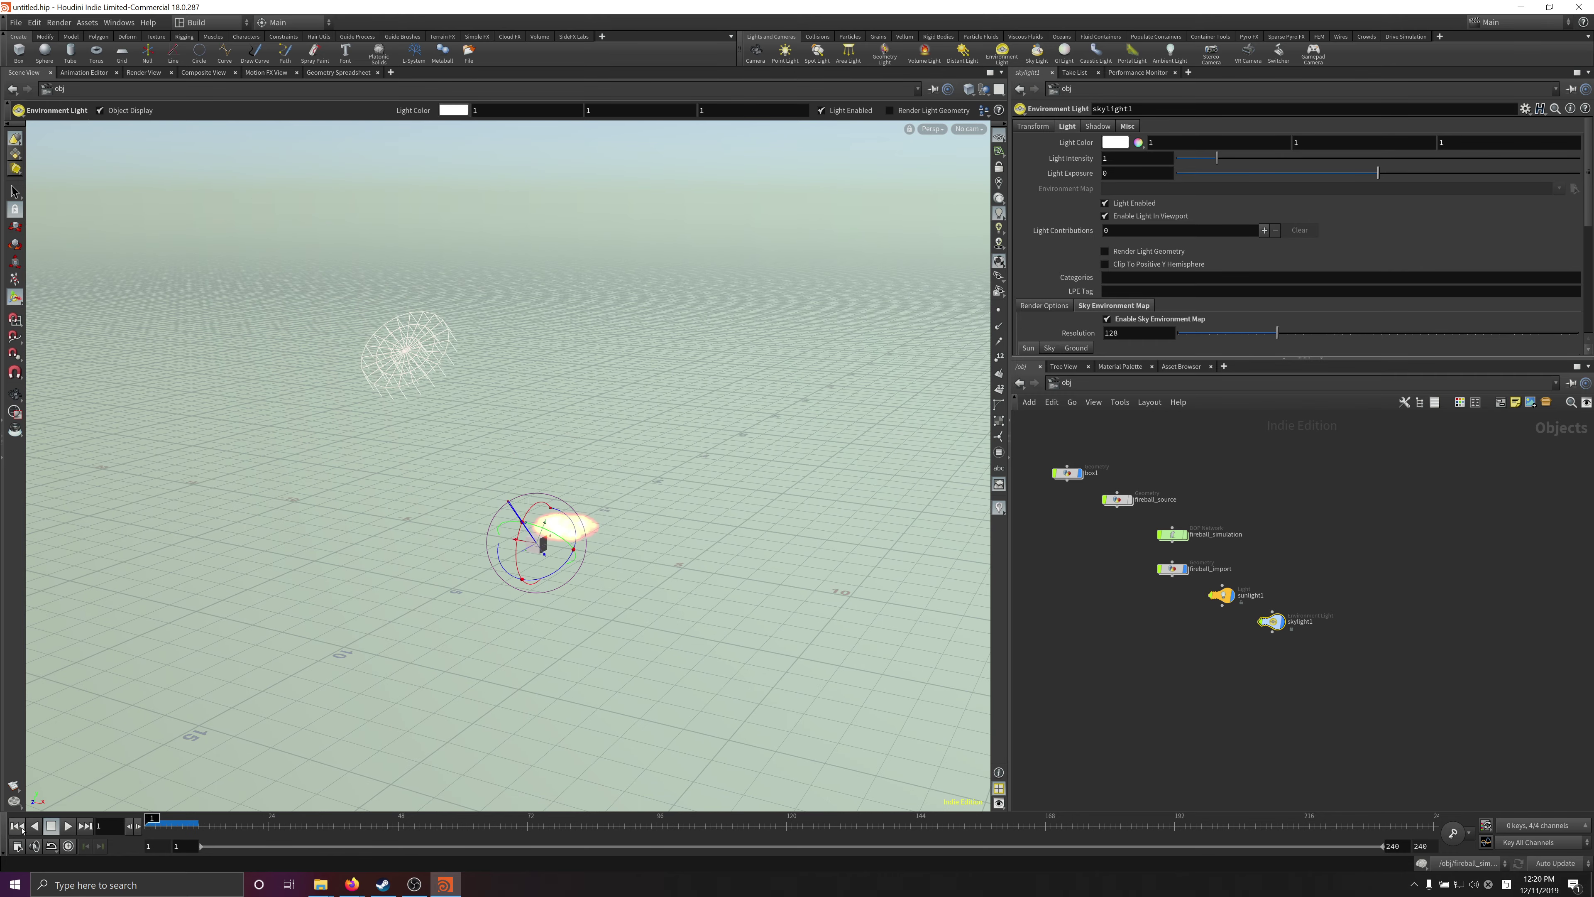
pyautogui.click(68, 827)
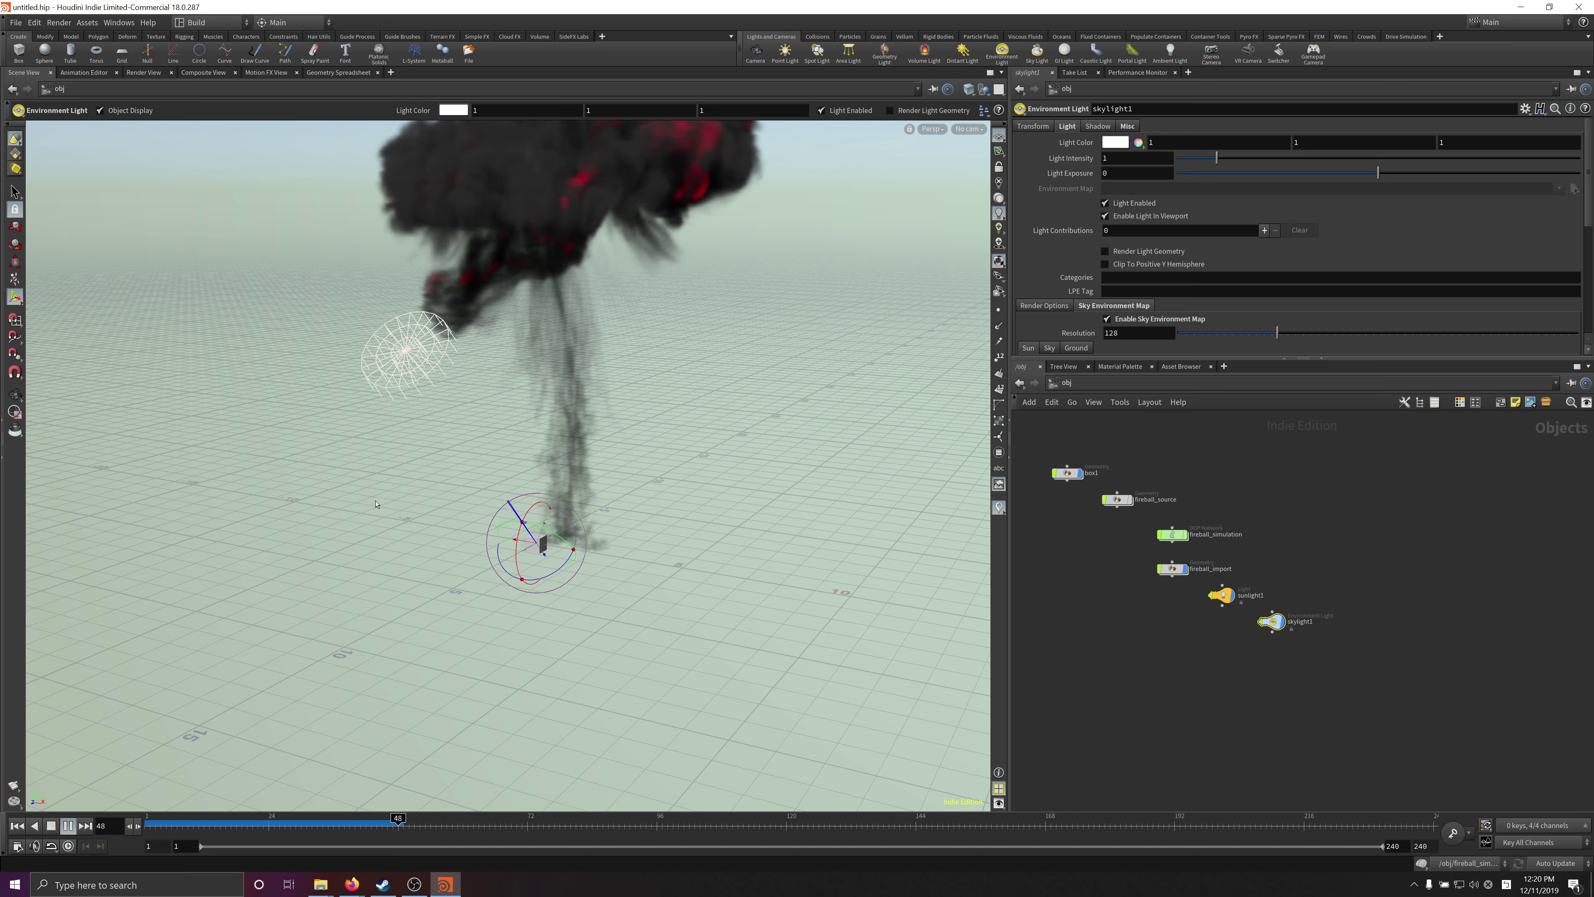
pyautogui.click(66, 825)
pyautogui.press('Escape')
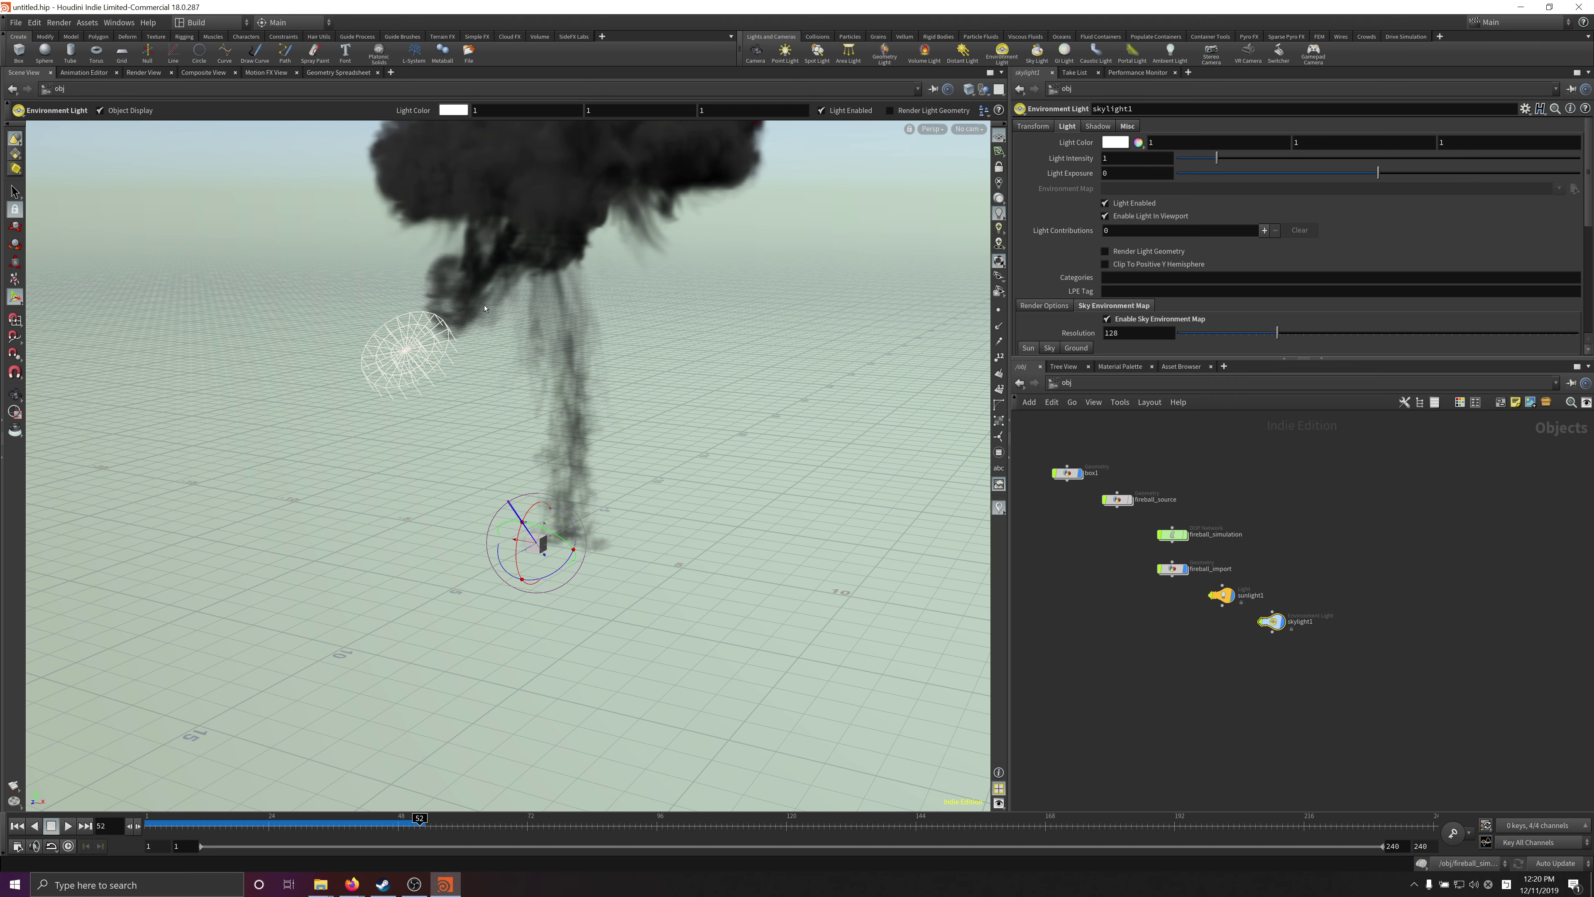
pyautogui.moveTo(577, 327); pyautogui.dragTo(580, 470)
pyautogui.press('Return')
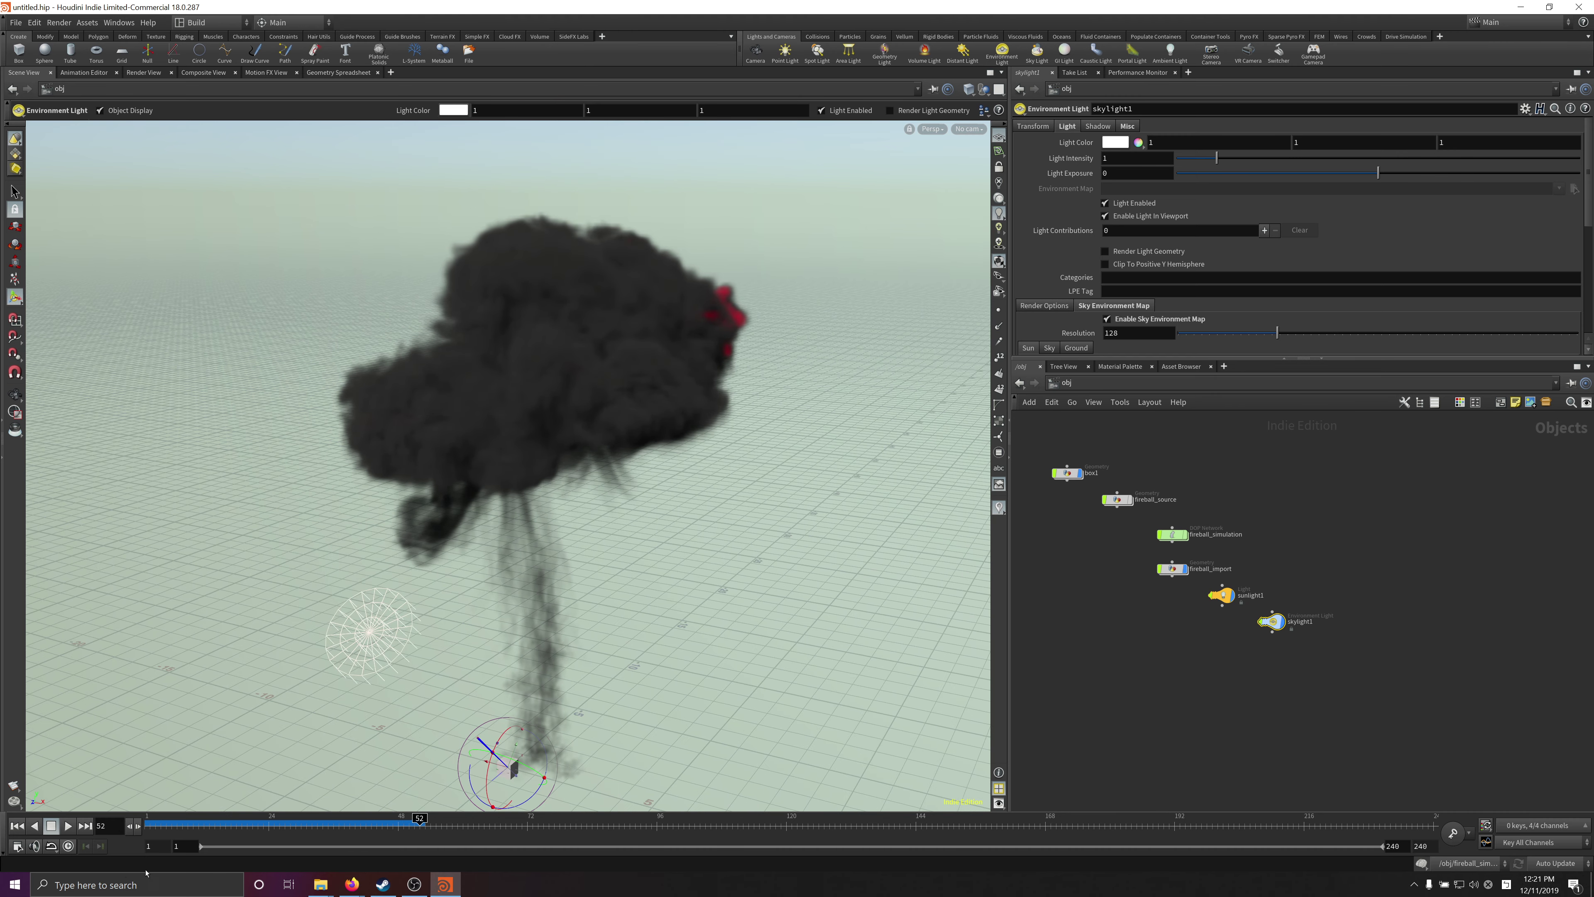
# Step: Continue playing the simulation to frame 116, keeping the whole smoke cloud in view
pyautogui.click(67, 826)
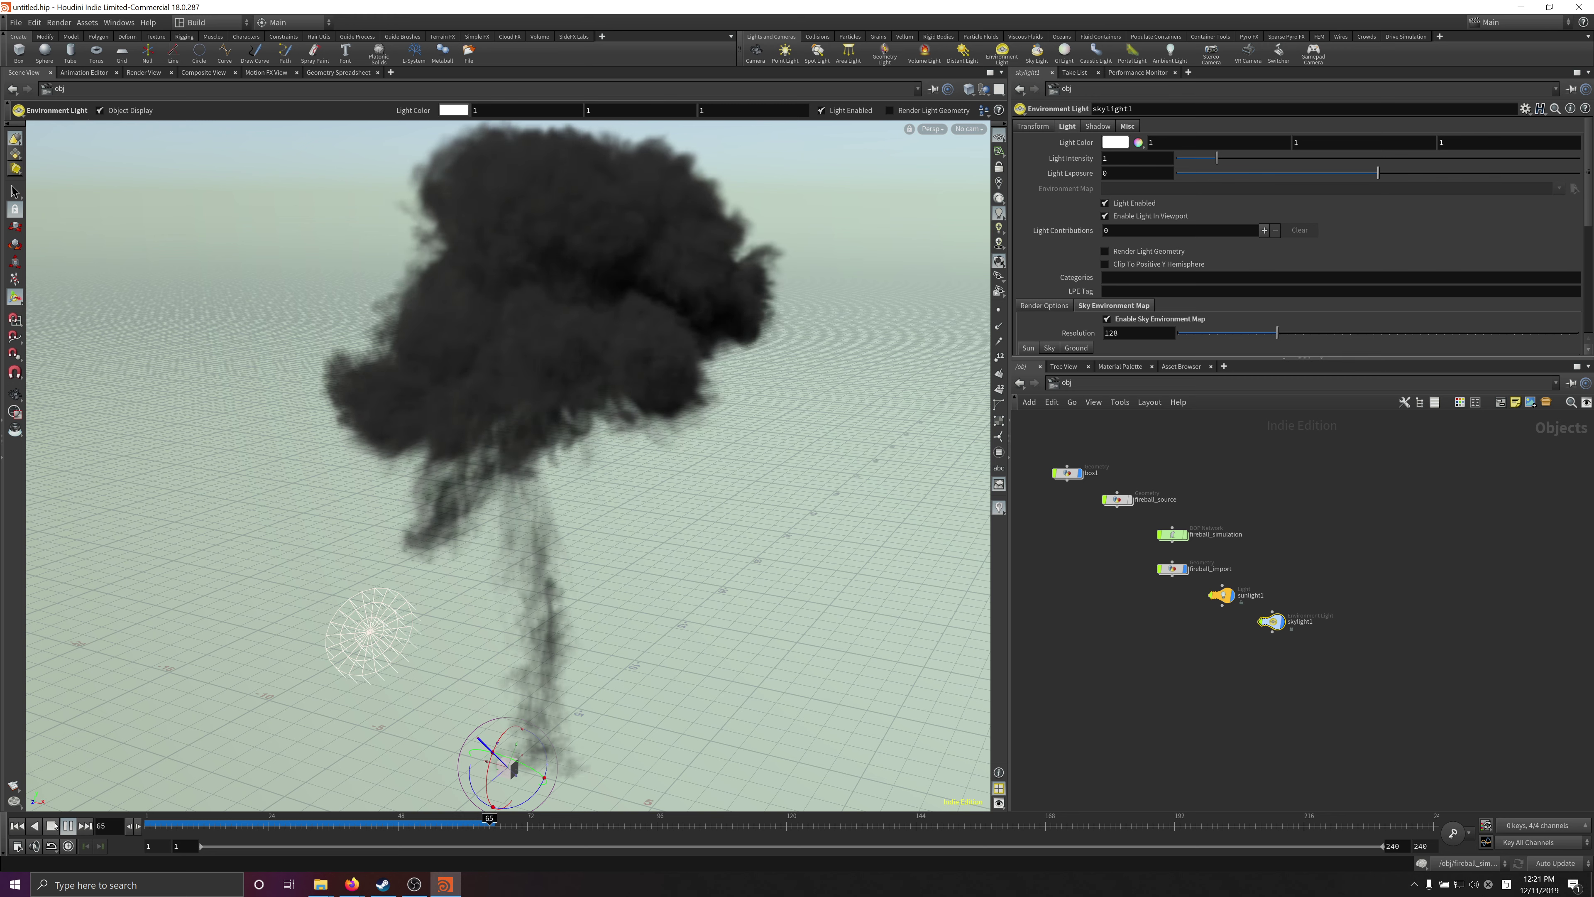
pyautogui.press('Escape')
pyautogui.moveTo(604, 292); pyautogui.dragTo(564, 667, button='right')
pyautogui.moveTo(564, 667); pyautogui.dragTo(473, 765, button='middle')
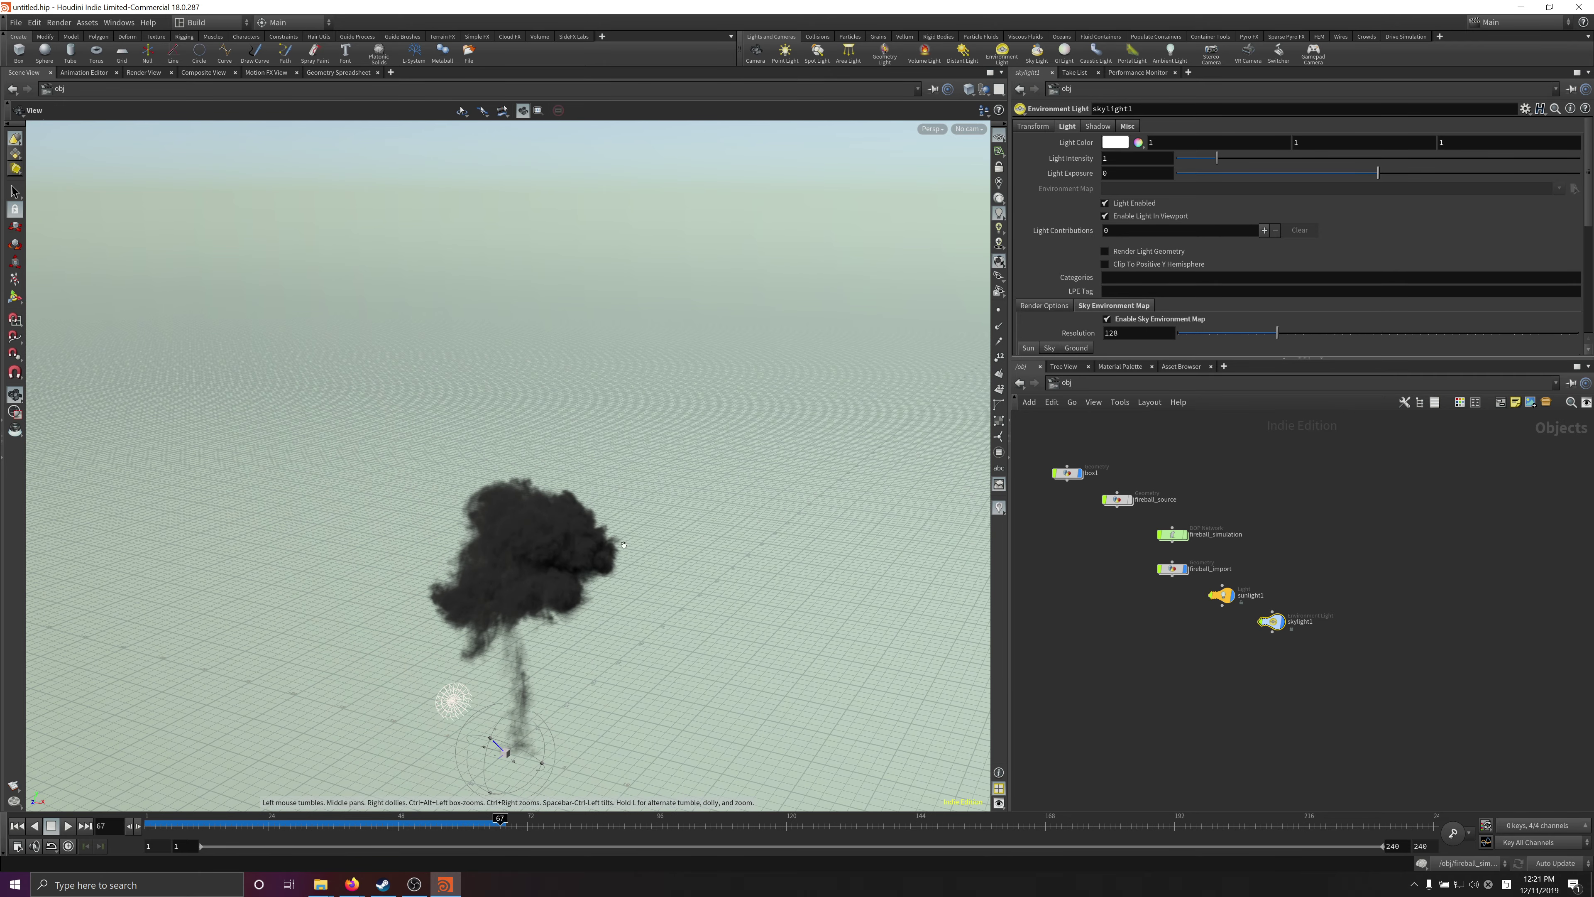
pyautogui.press('Return')
pyautogui.click(70, 828)
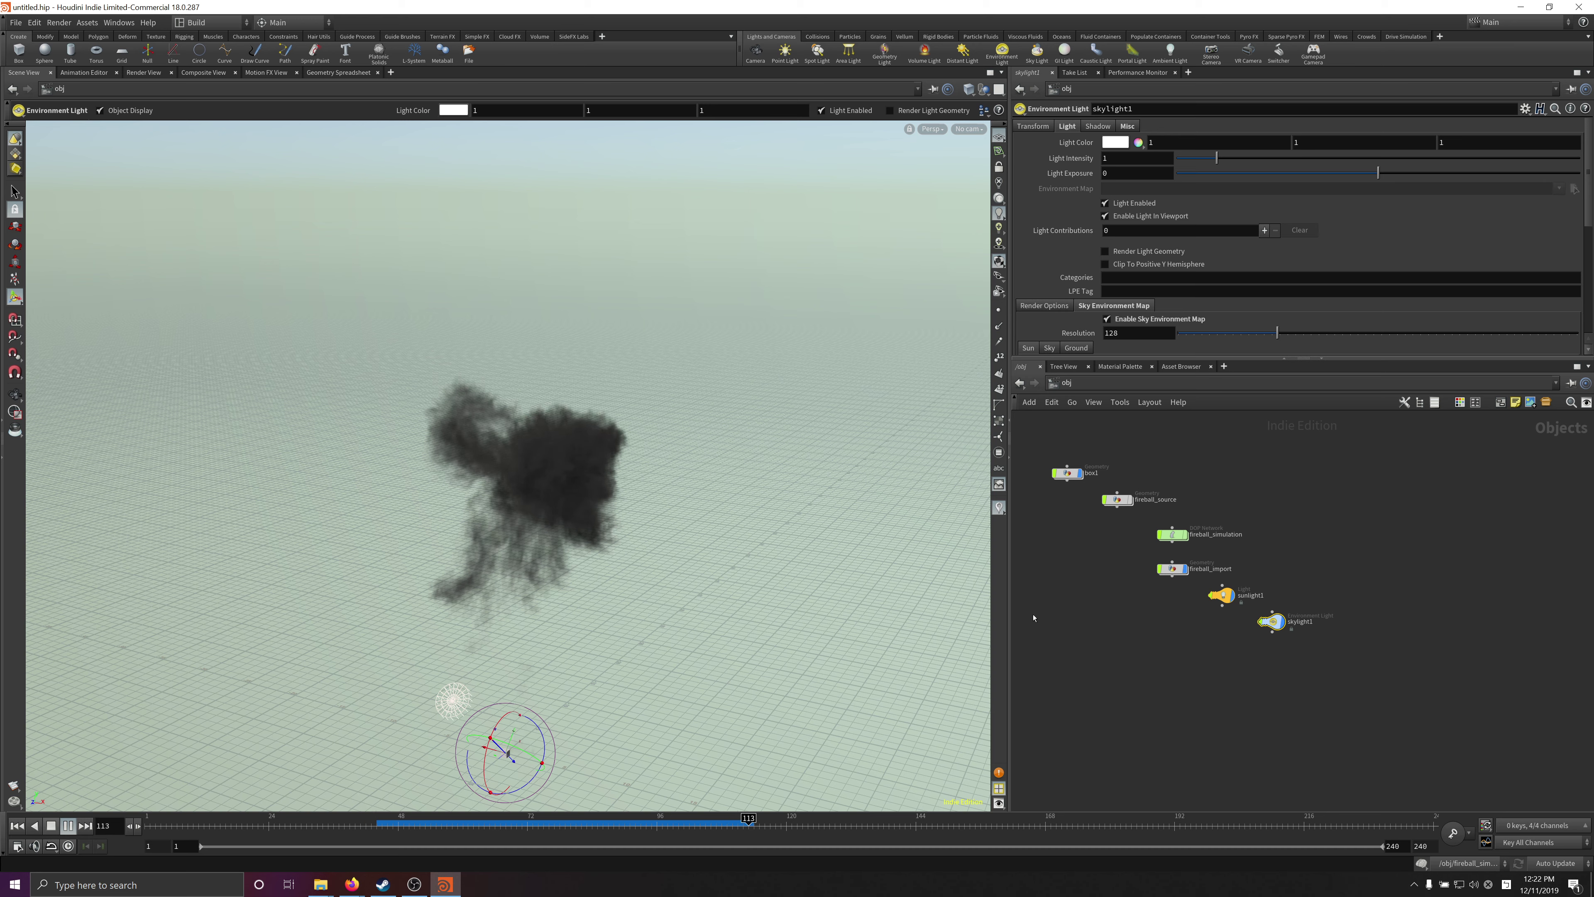
pyautogui.click(51, 827)
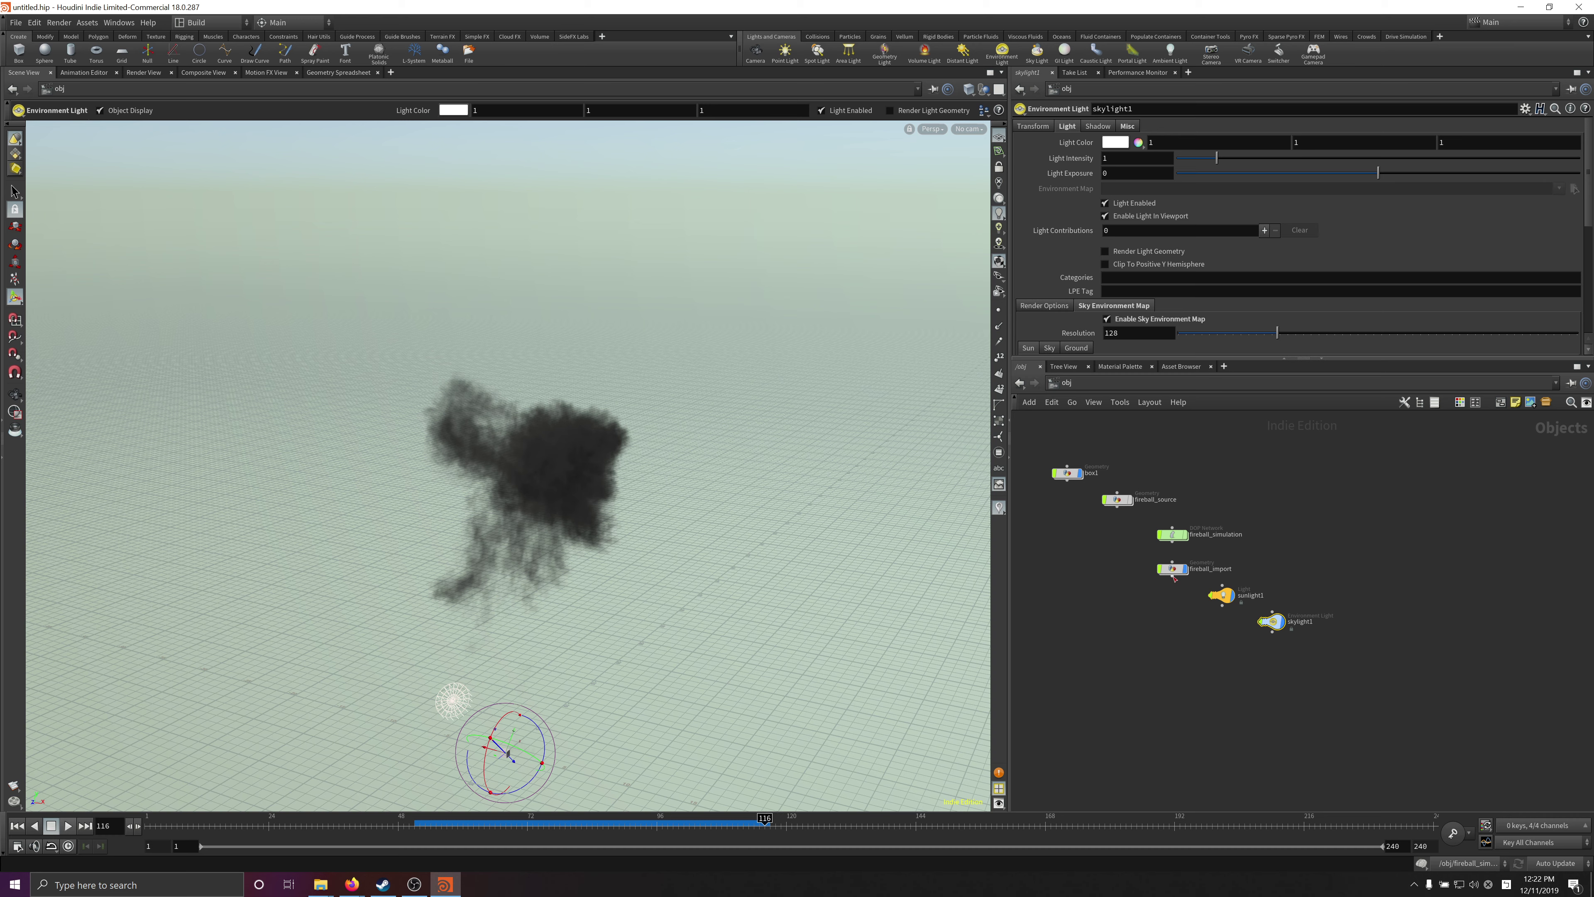
# Step: Inspect the import_fire_fields node inside fireball_import, then return to the object level
pyautogui.doubleClick(1173, 570)
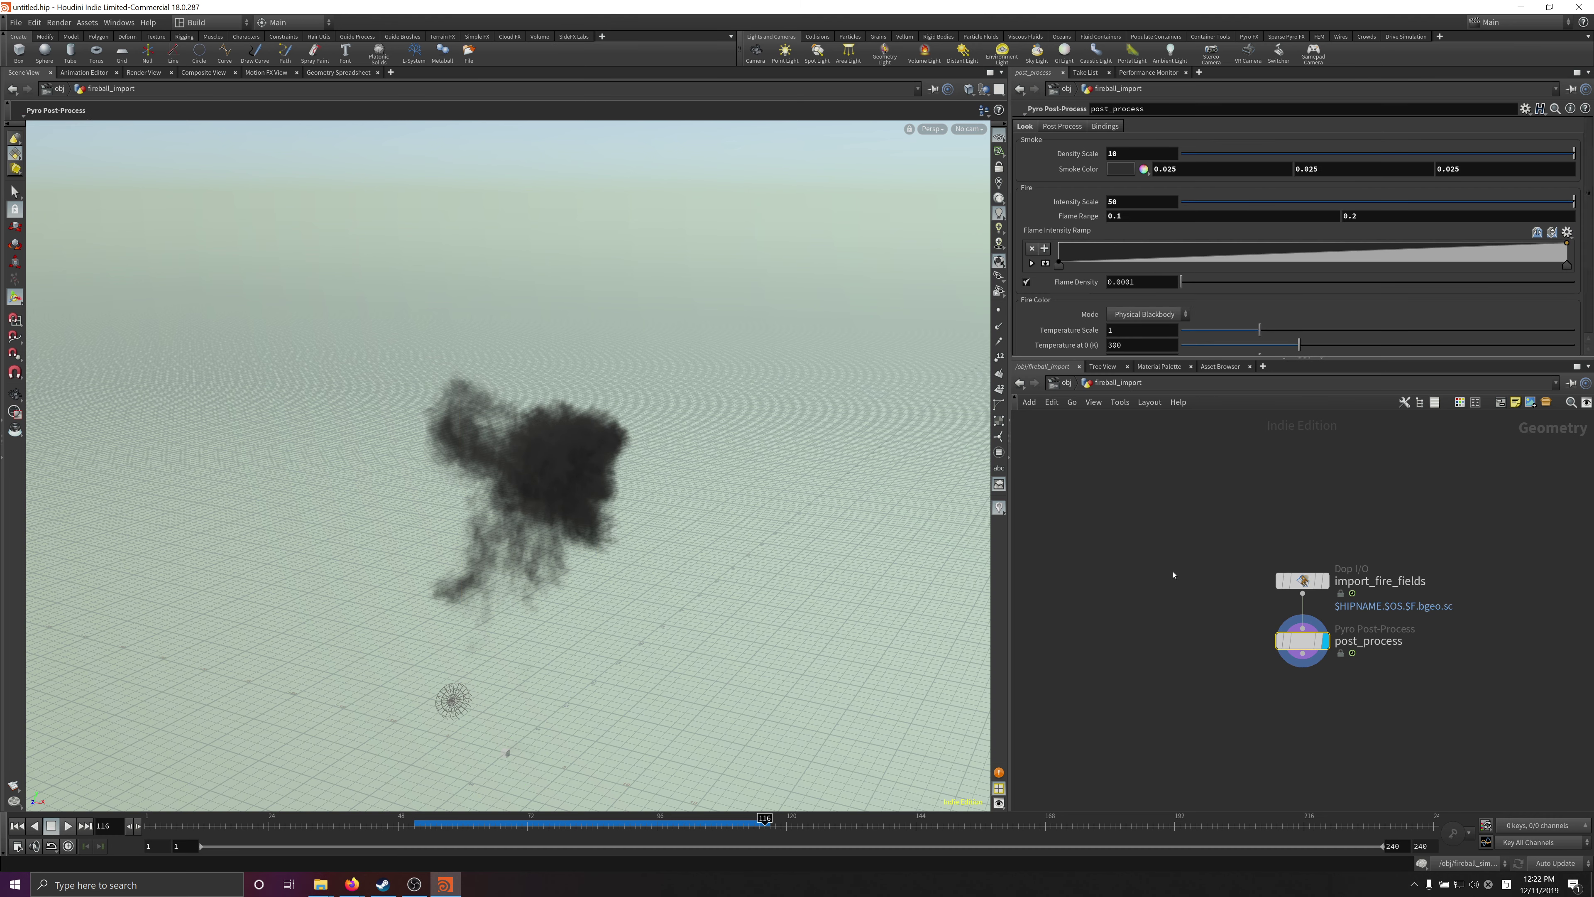
pyautogui.middleClick(1305, 583)
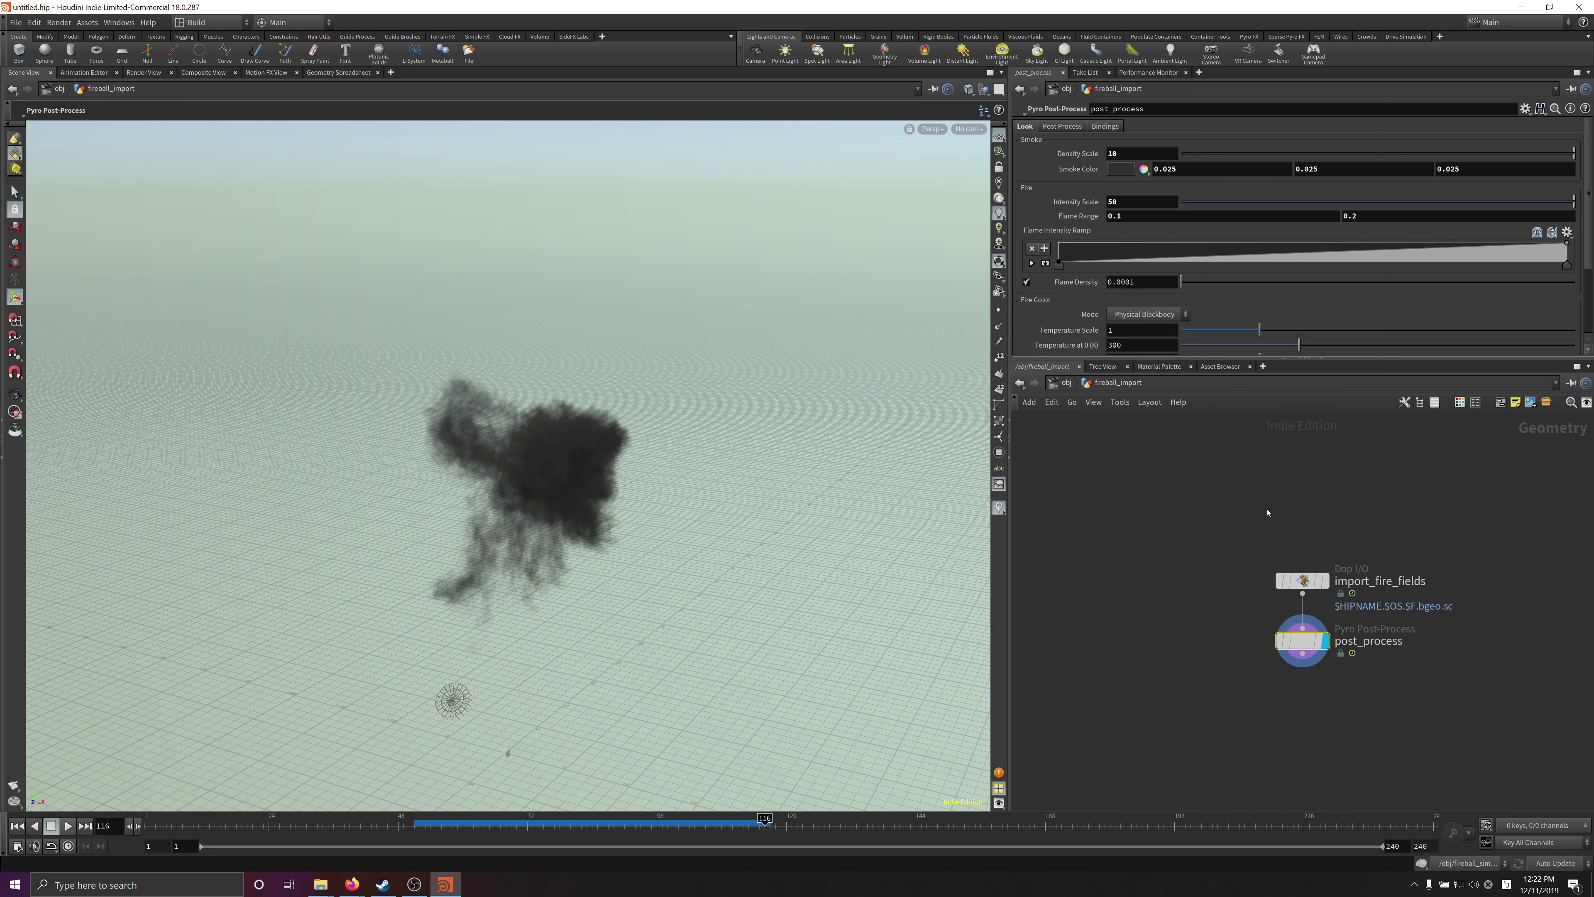
pyautogui.click(1066, 384)
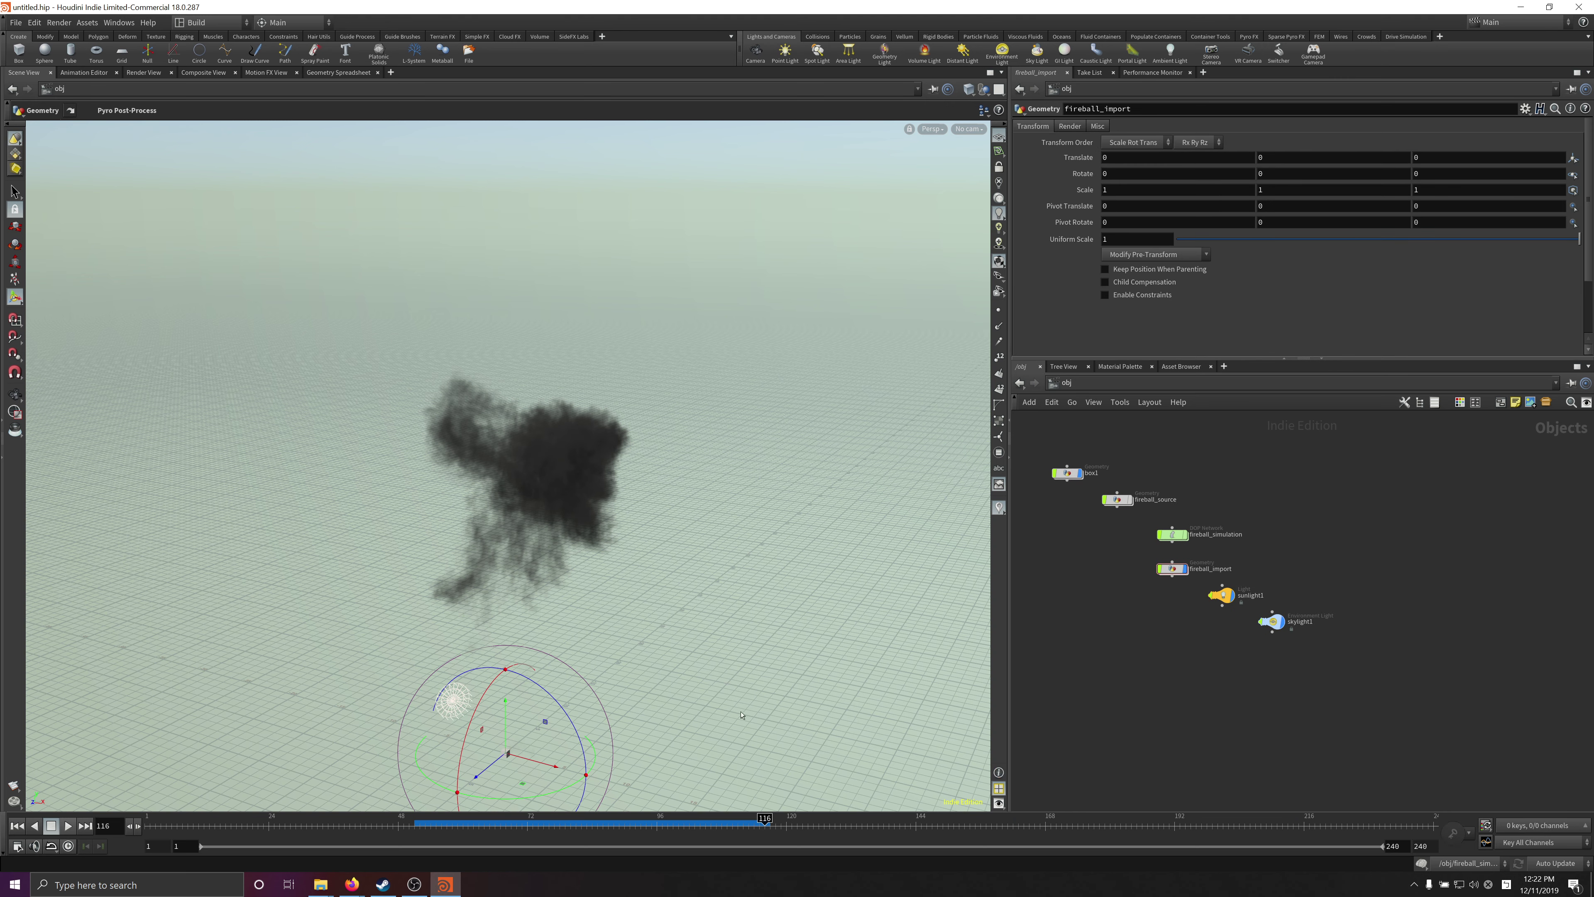
# Step: Play the simulation on to frame 189 and enlarge the parameter area above the network editor
pyautogui.click(70, 826)
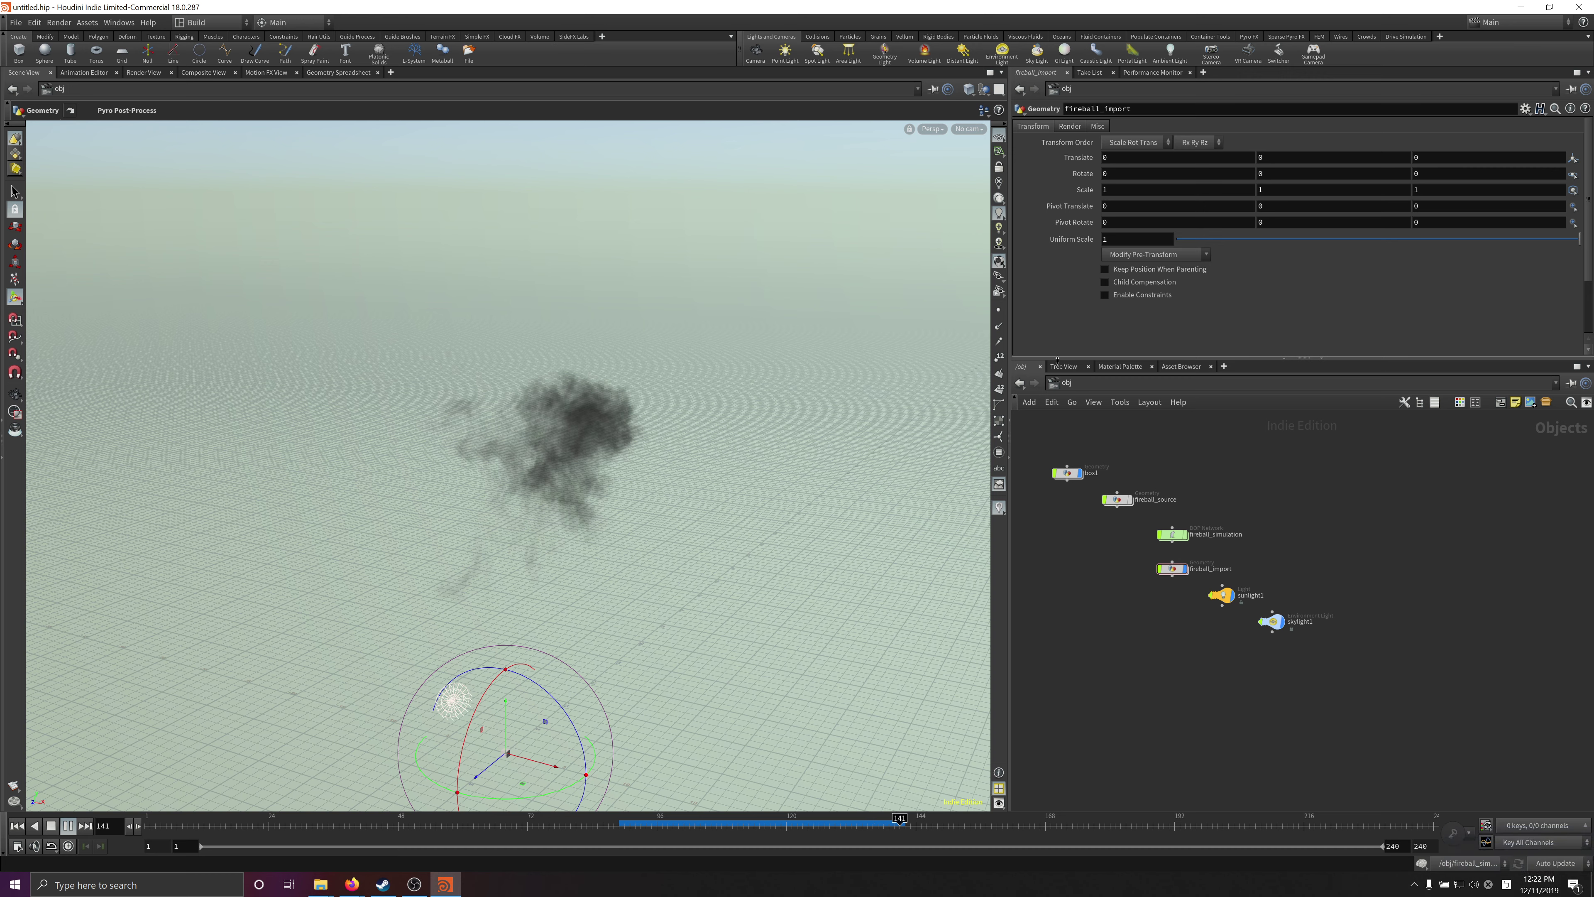
pyautogui.moveTo(1062, 437); pyautogui.dragTo(1058, 442)
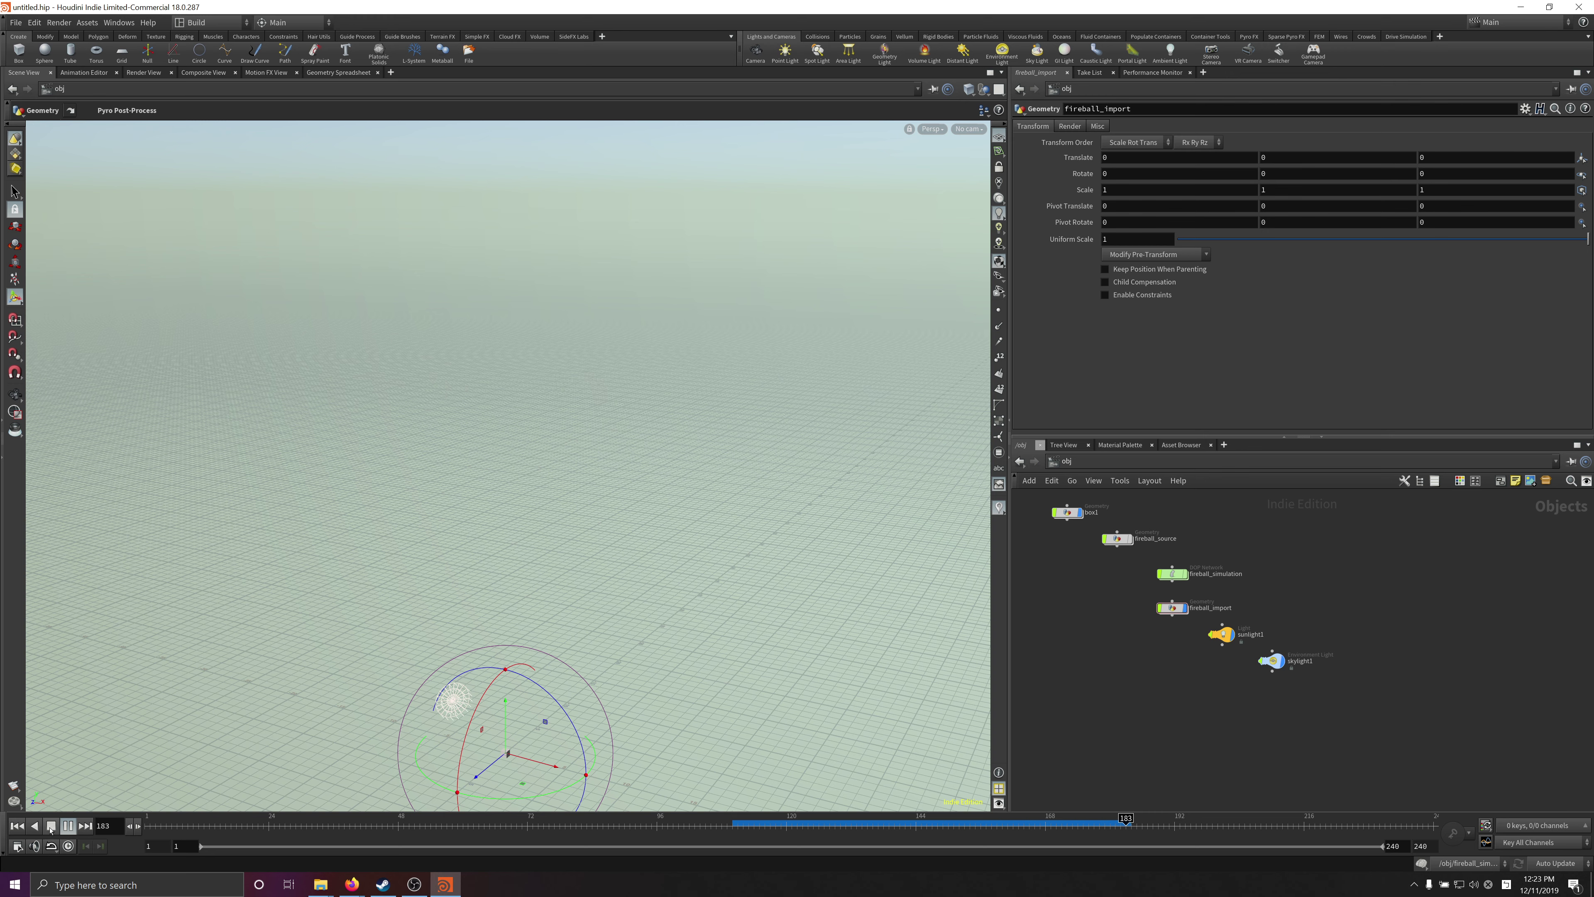
pyautogui.click(51, 827)
pyautogui.hotkey('alt', 'Tab')
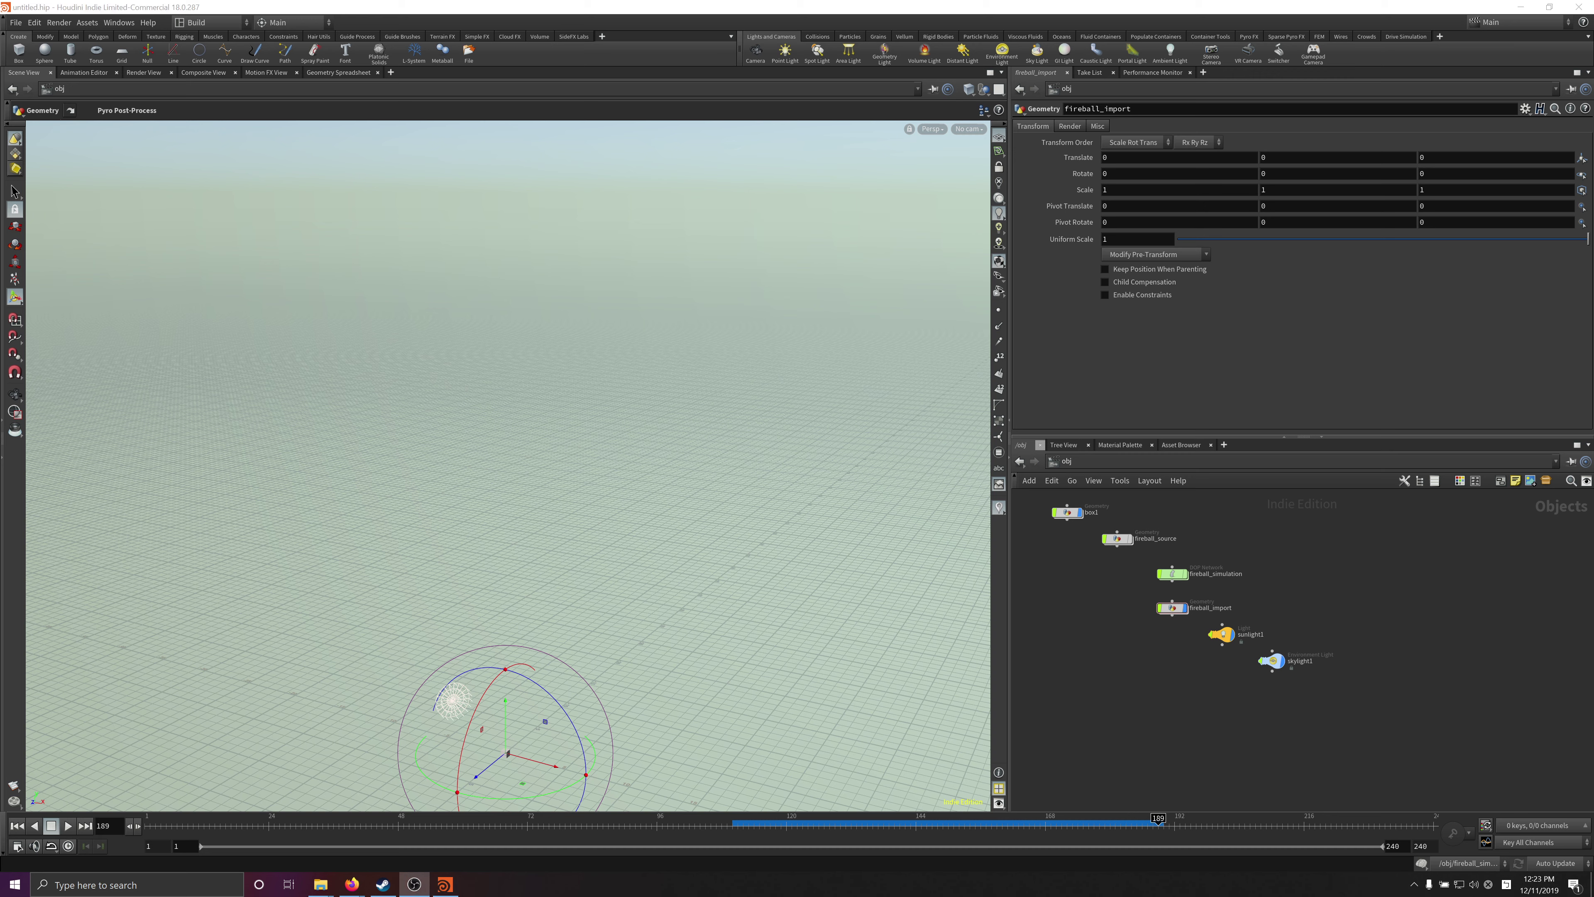